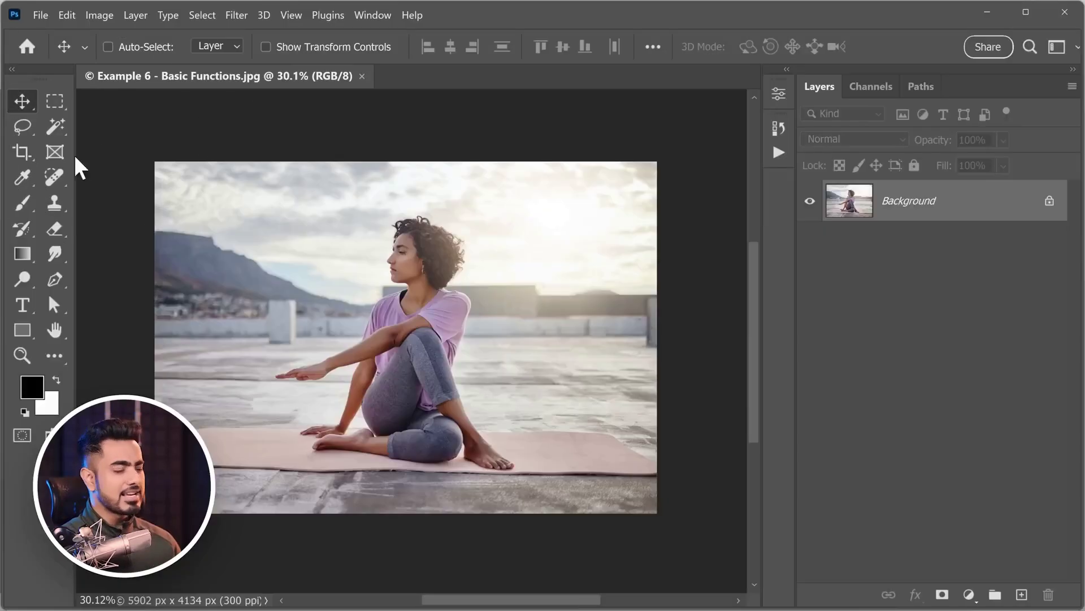
left_click(25, 150)
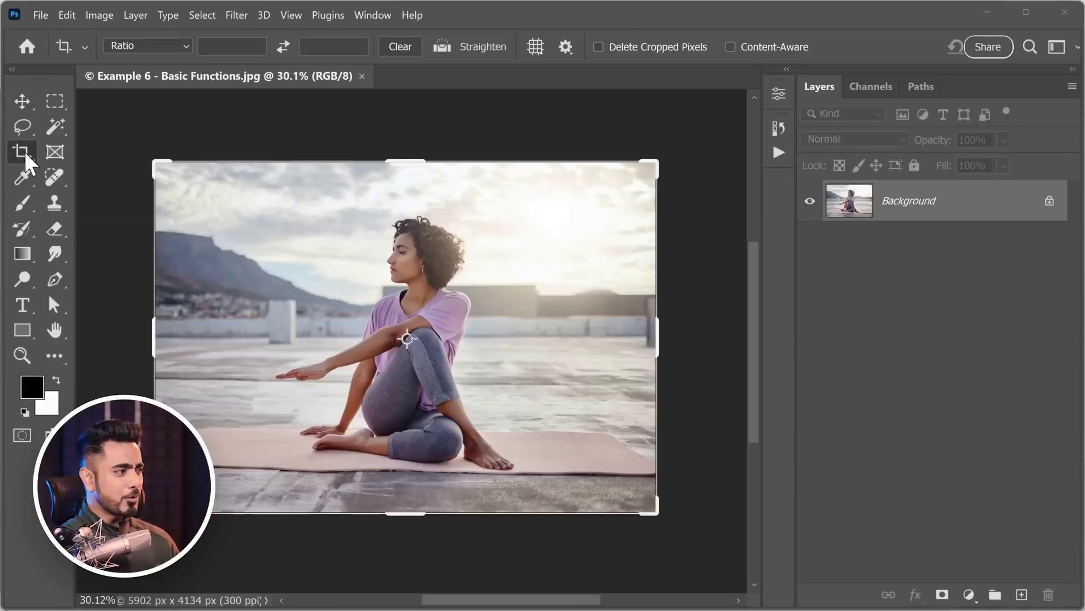
right_click(22, 151)
left_click(22, 146)
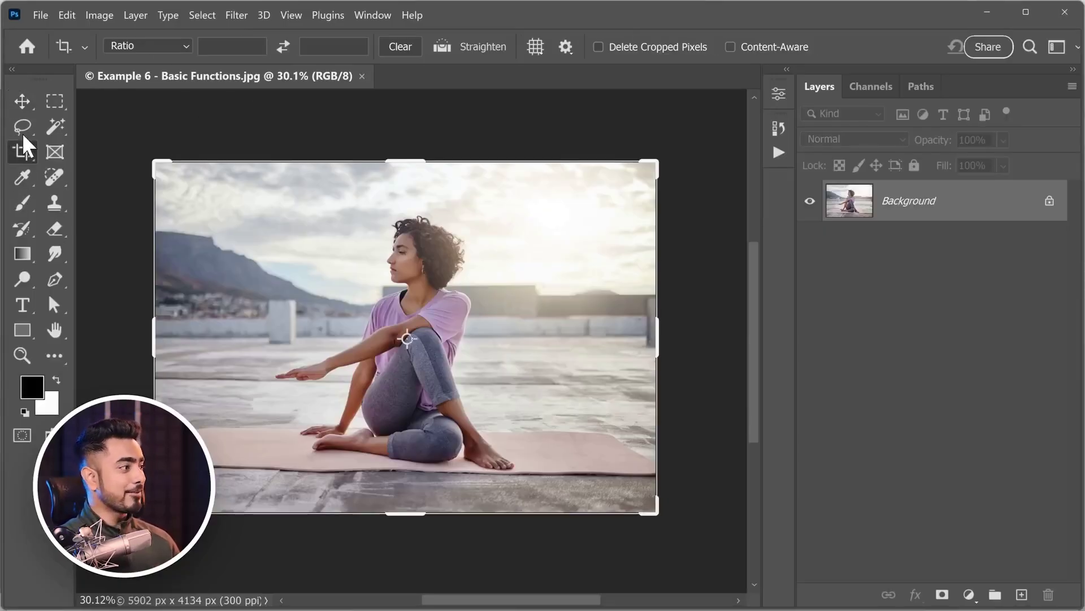
left_click(25, 201)
right_click(25, 202)
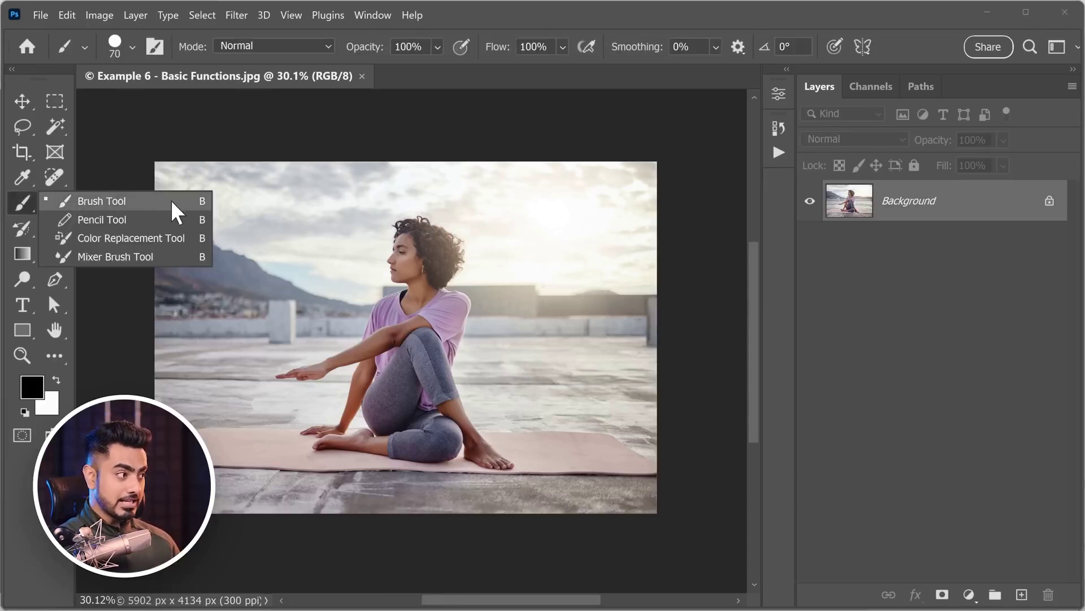
left_click(203, 202)
Straighten the photo with the Crop tool's Straighten line along the horizon, apply the crop, and return to the Move tool
left_click(23, 154)
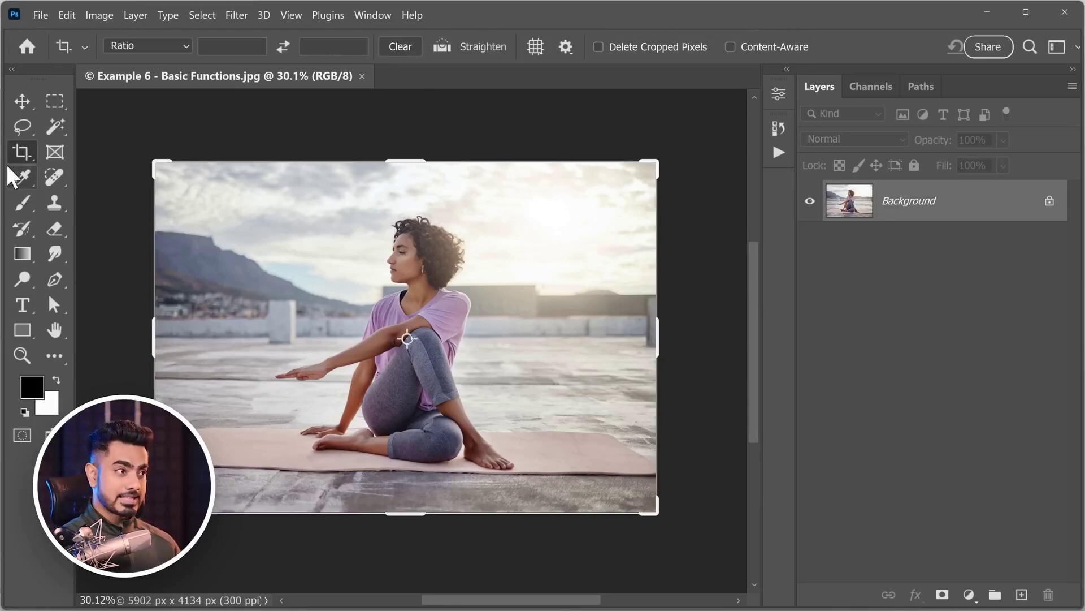
left_click(445, 46)
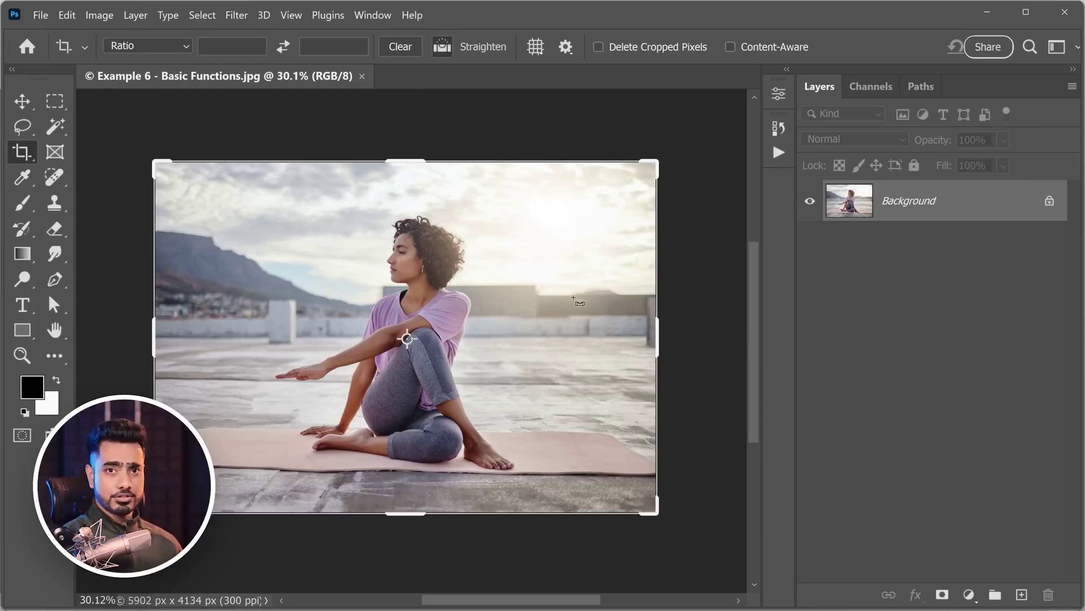
left_click_drag(184, 335, 639, 338)
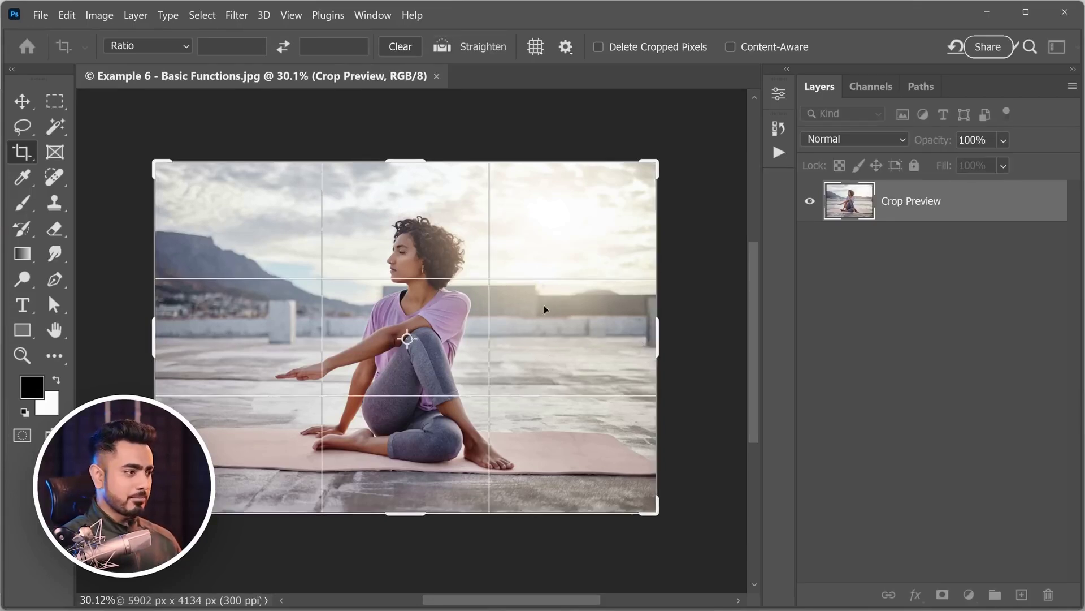
key("Return")
left_click(25, 104)
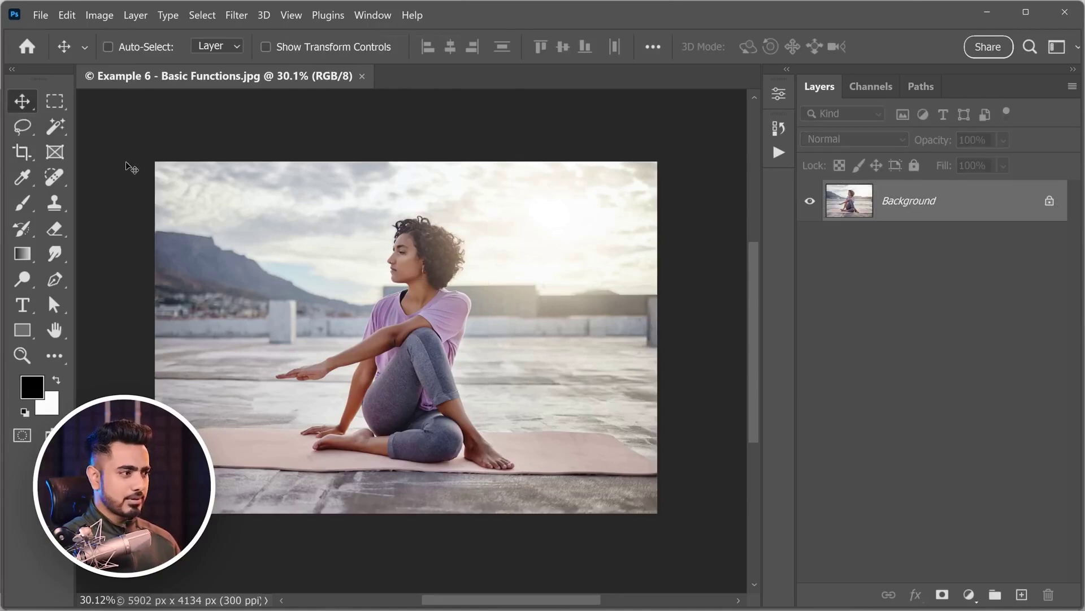
left_click(296, 488)
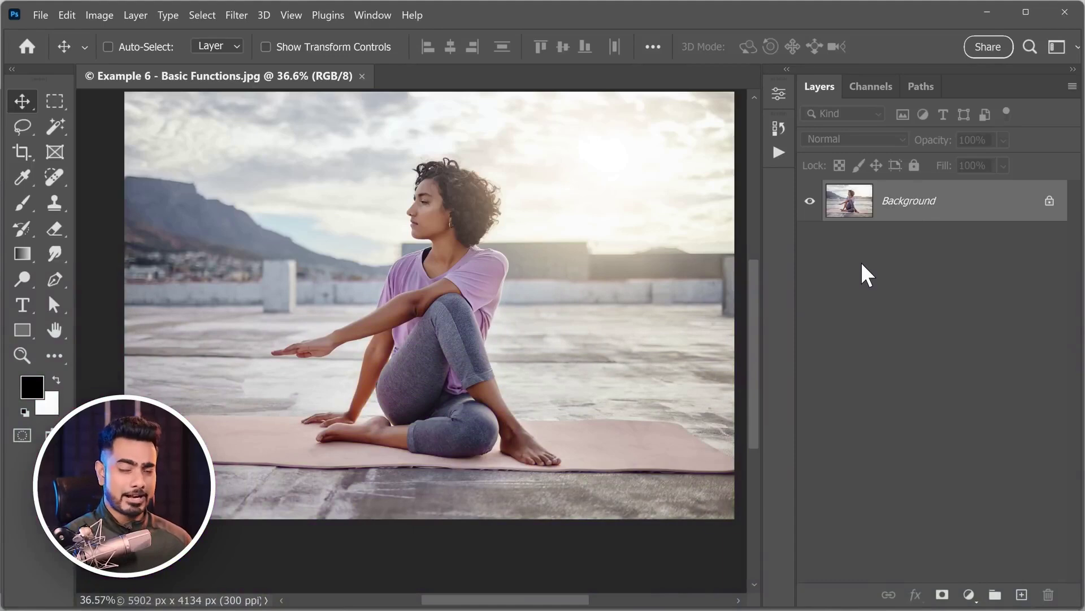
Duplicate the Background layer and delete the copy, two times over
key("ctrl")
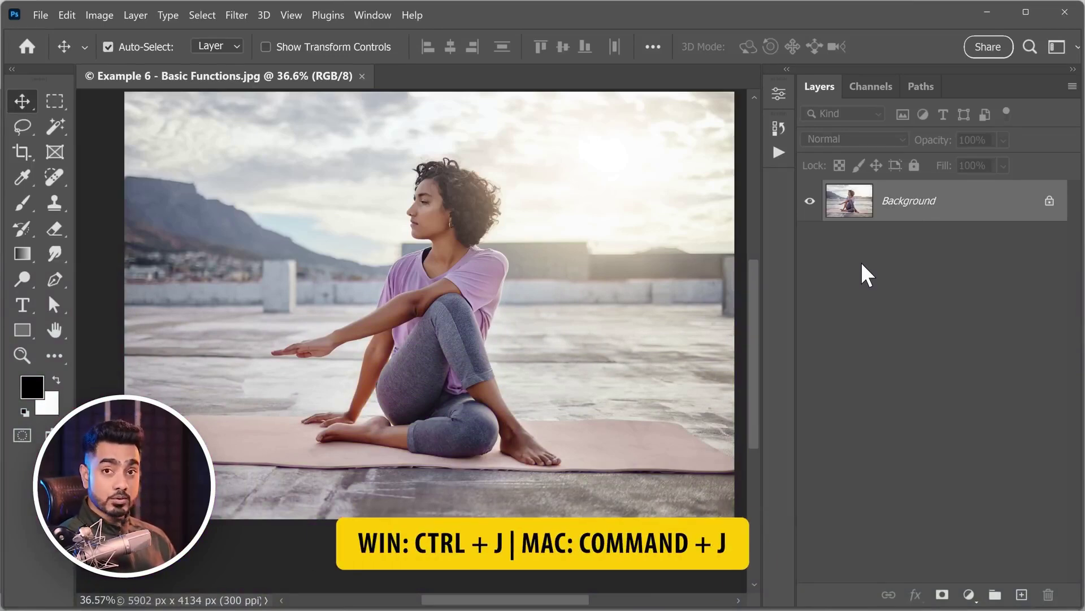
key("ctrl+j")
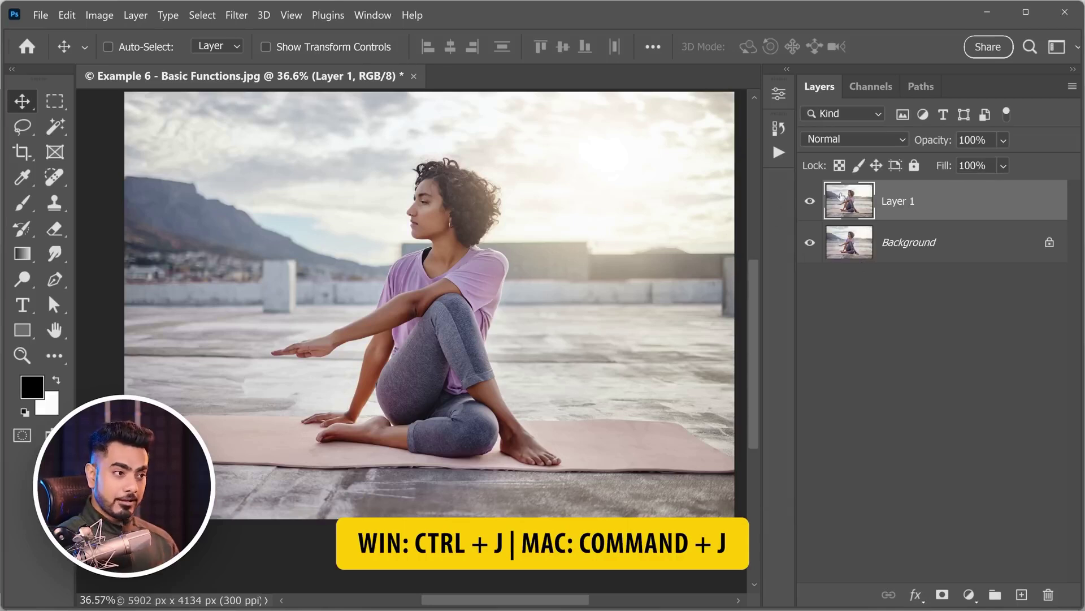
left_click(906, 242)
left_click(908, 210)
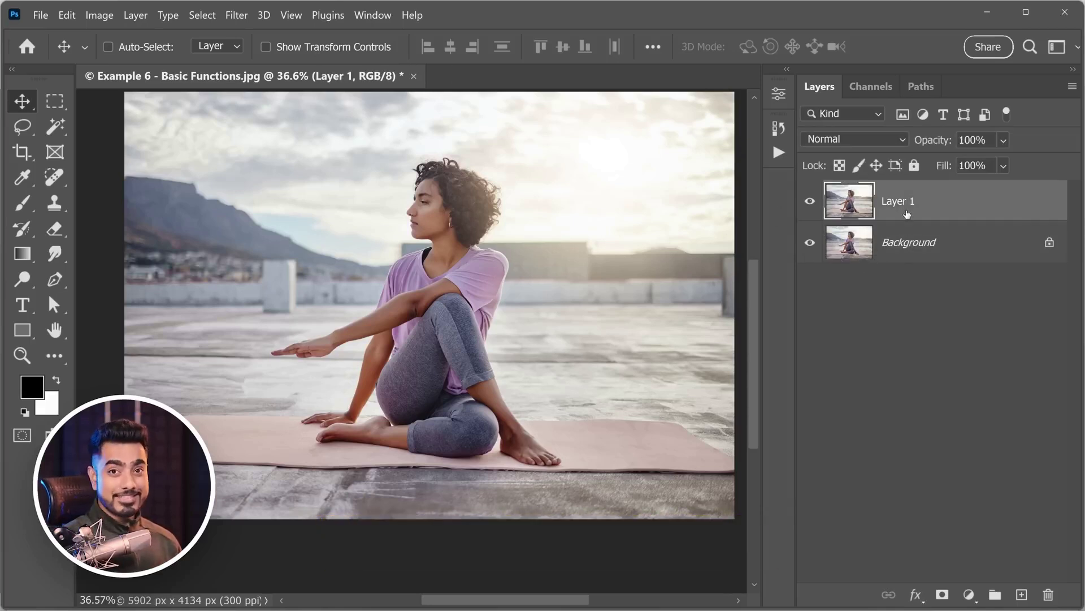
left_click_drag(954, 204, 1049, 593)
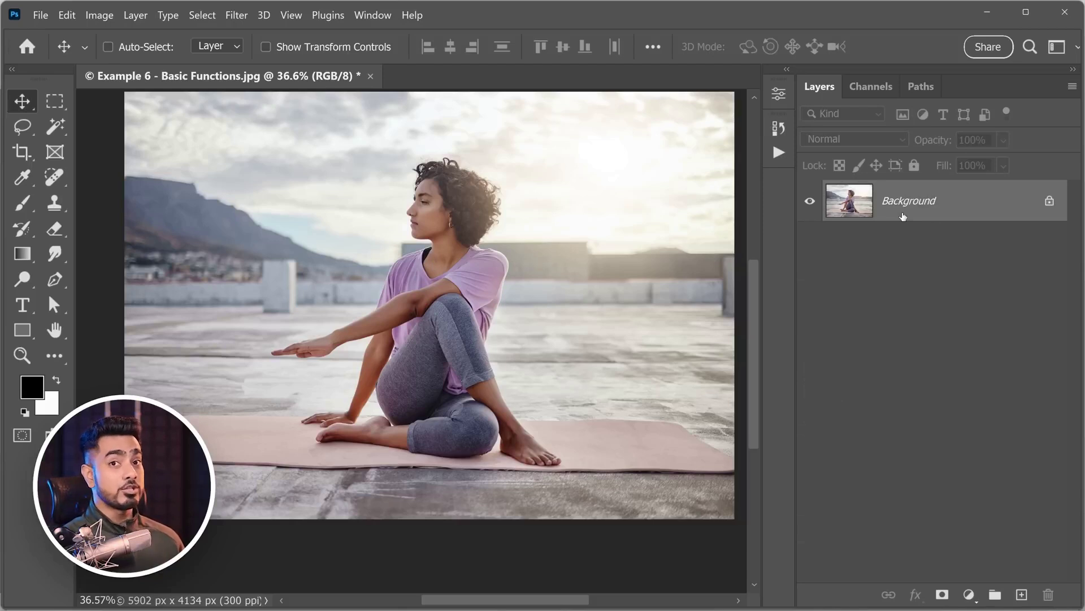
key("ctrl")
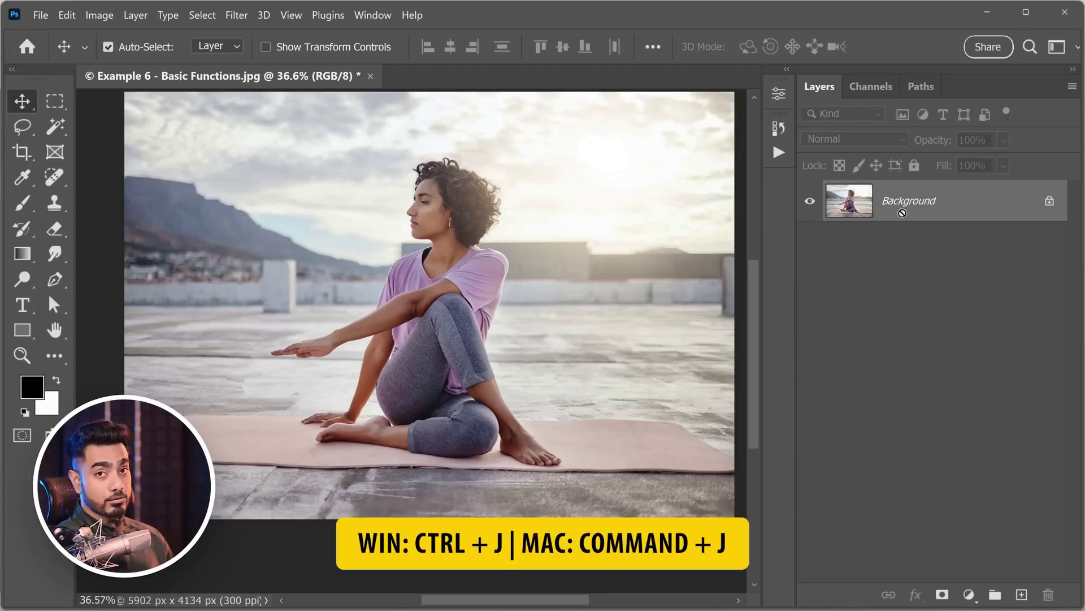
key("ctrl+j")
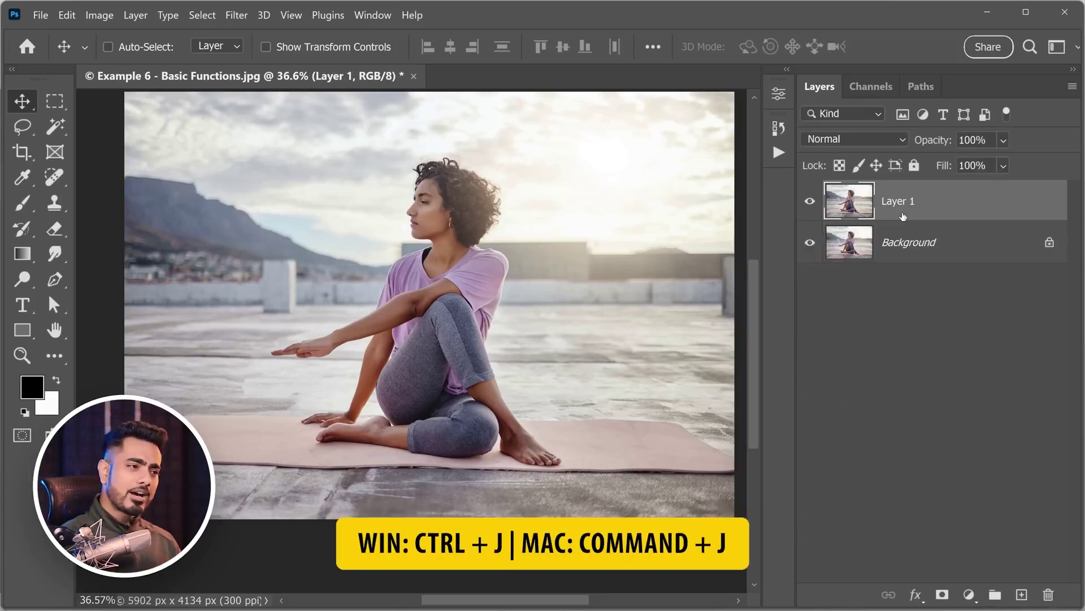
left_click_drag(950, 186, 1055, 594)
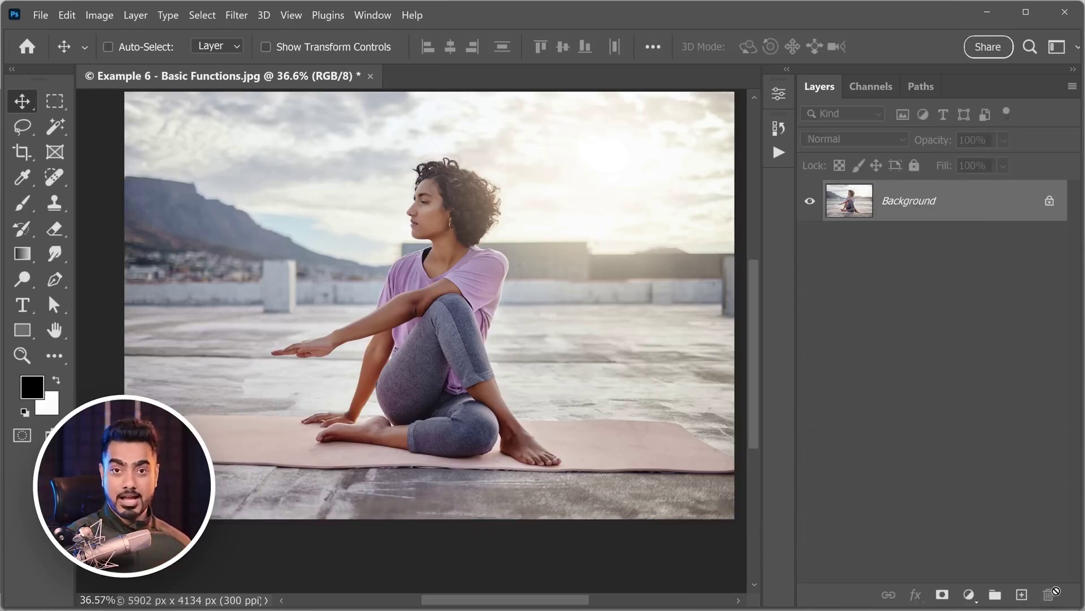
Create a new layer from the Background with the Layer Via Copy command
left_click(136, 15)
mouse_move(325, 14)
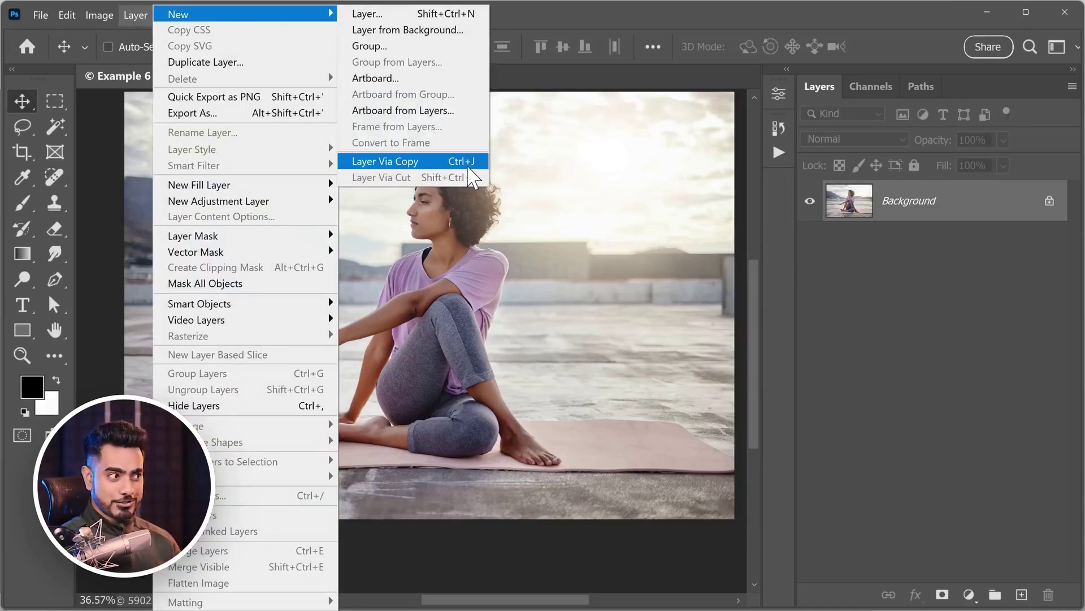
left_click(451, 164)
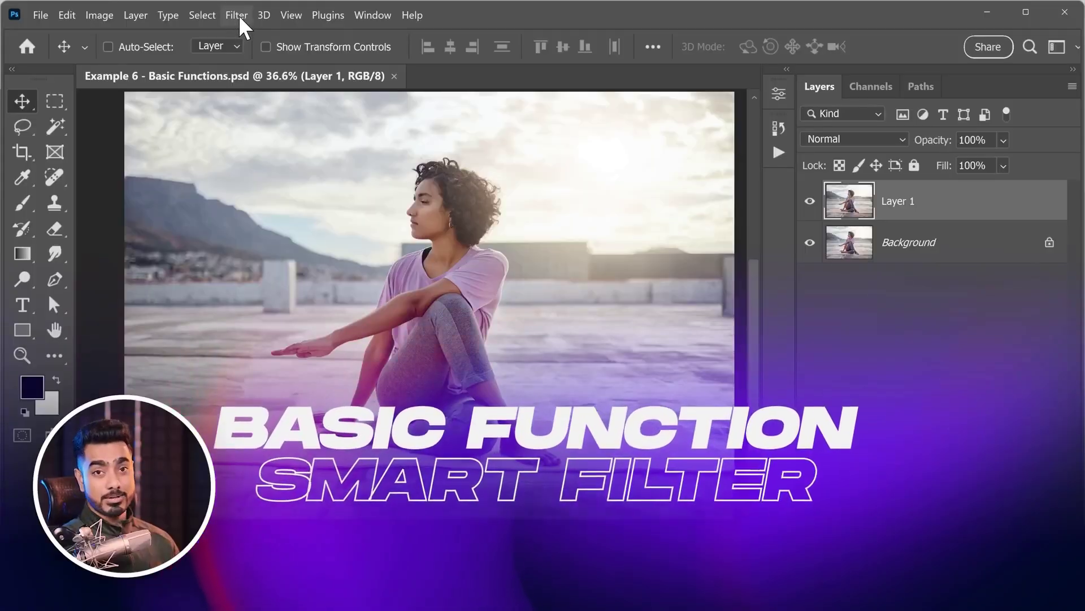
Apply Add Noise directly to Layer 1 at about 109%, uniform and monochromatic, inspect the grain up close, and undo the filter
left_click(238, 14)
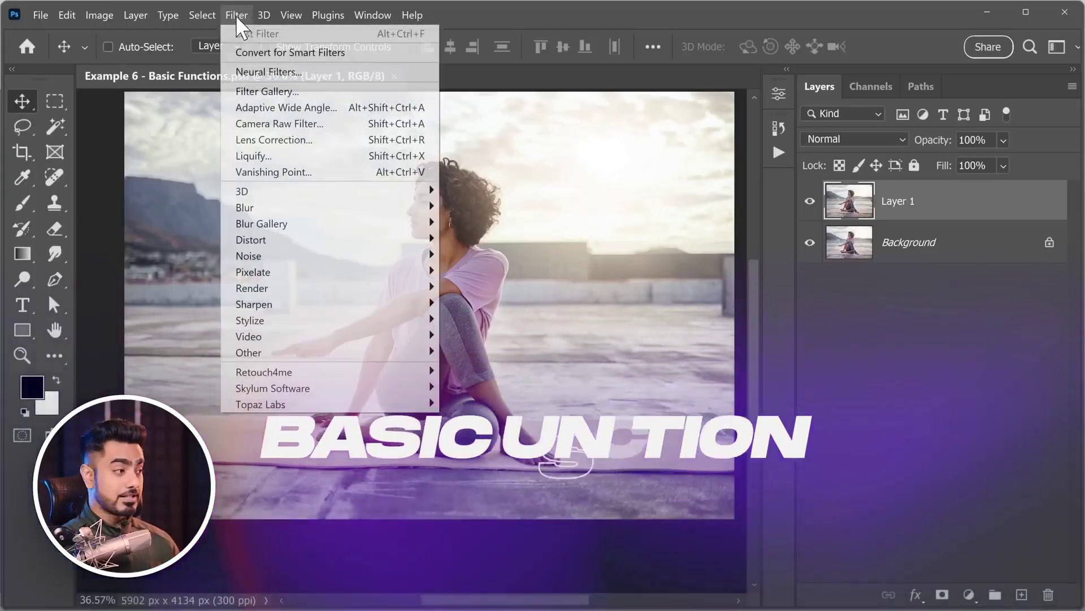
mouse_move(395, 255)
left_click(461, 255)
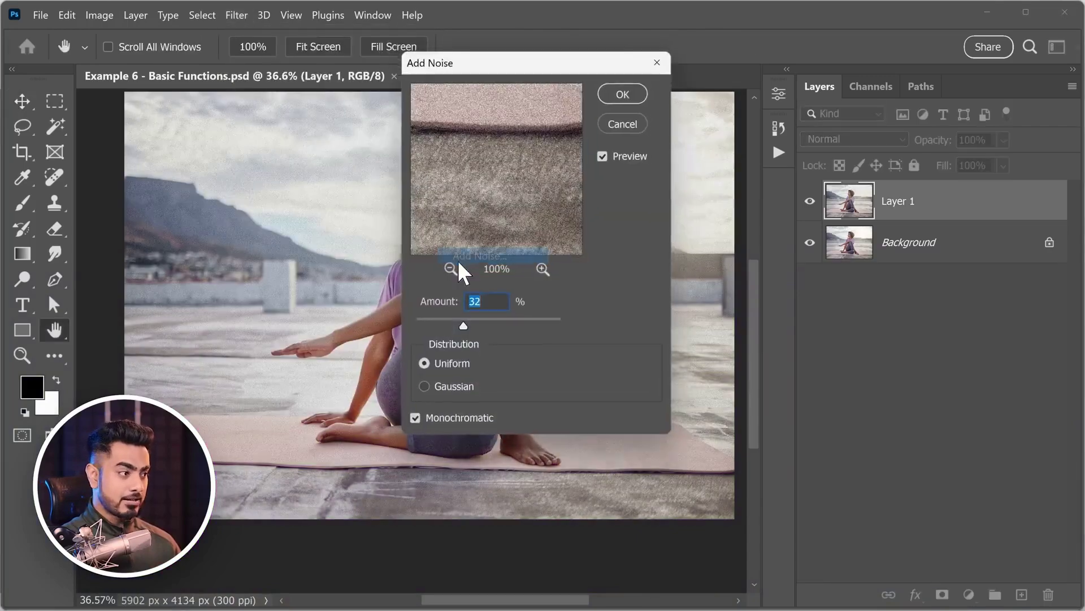
left_click_drag(493, 327, 506, 328)
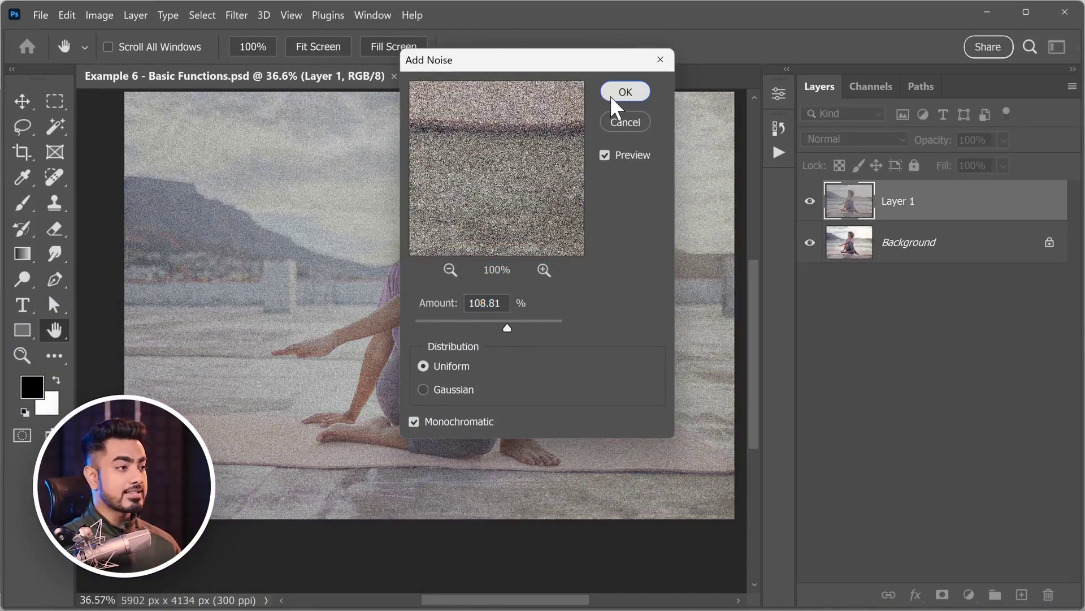
left_click(622, 90)
scroll(375, 200, "up", 1)
scroll(375, 199, "up", 10)
scroll(412, 195, "down", 8)
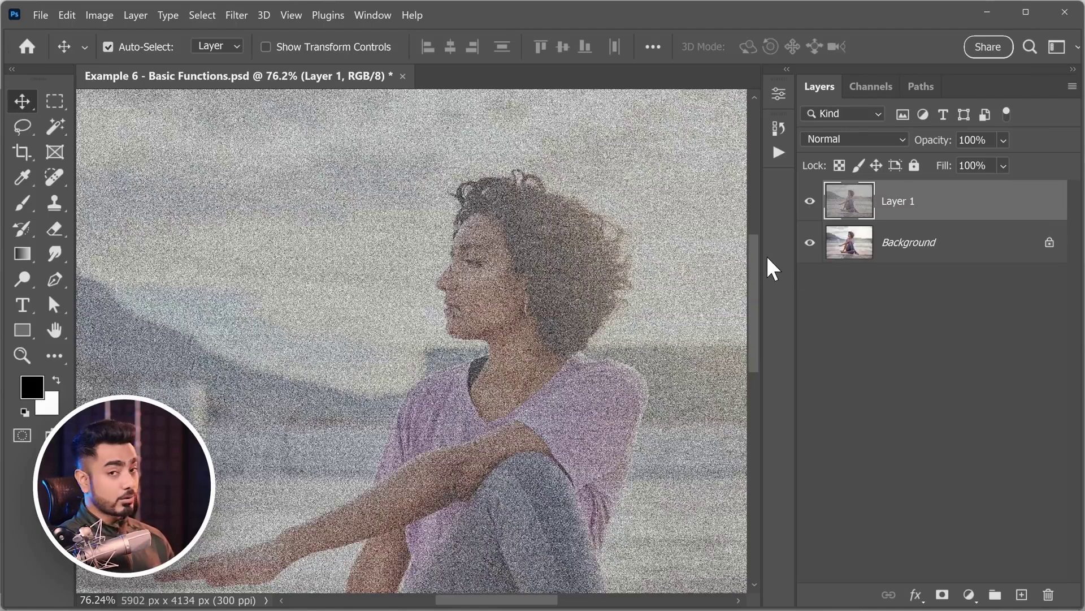
key("ctrl+z")
key("ctrl+0")
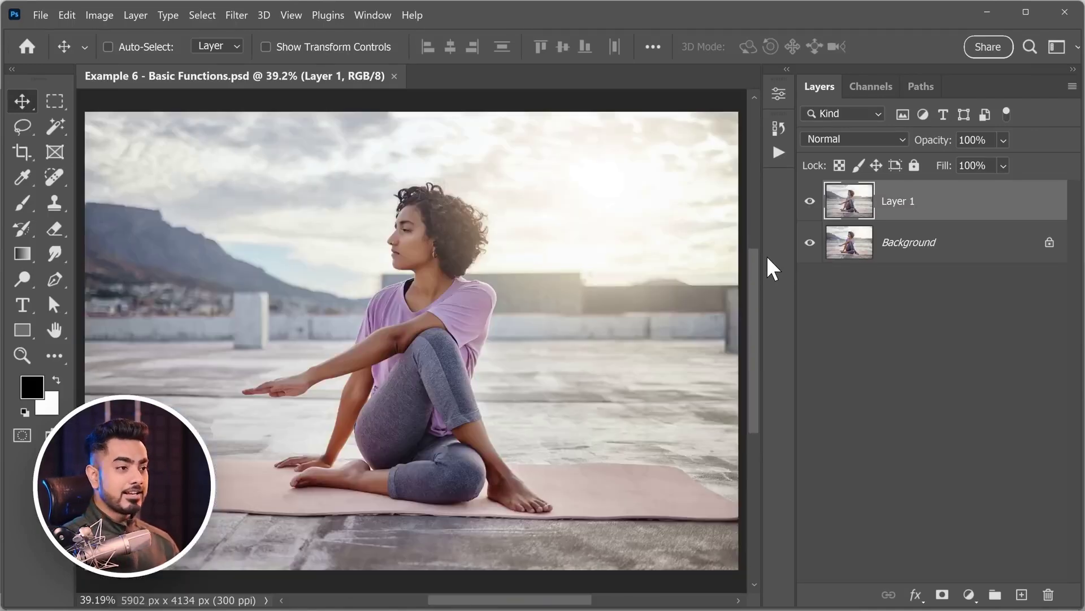
Convert Layer 1 for Smart Filters, accepting its conversion into a smart object
right_click(975, 206)
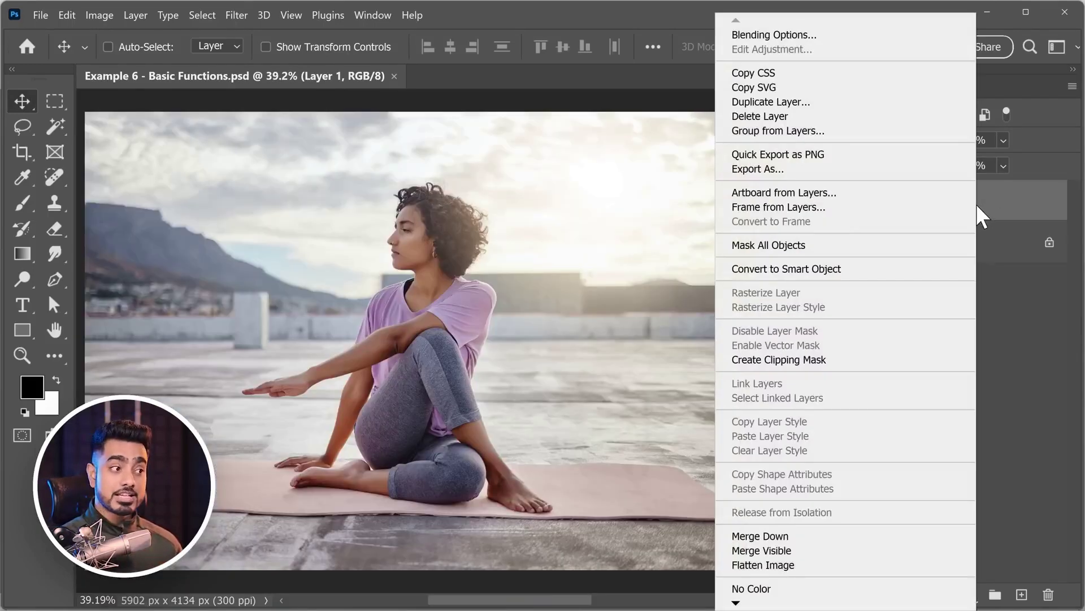
left_click(934, 278)
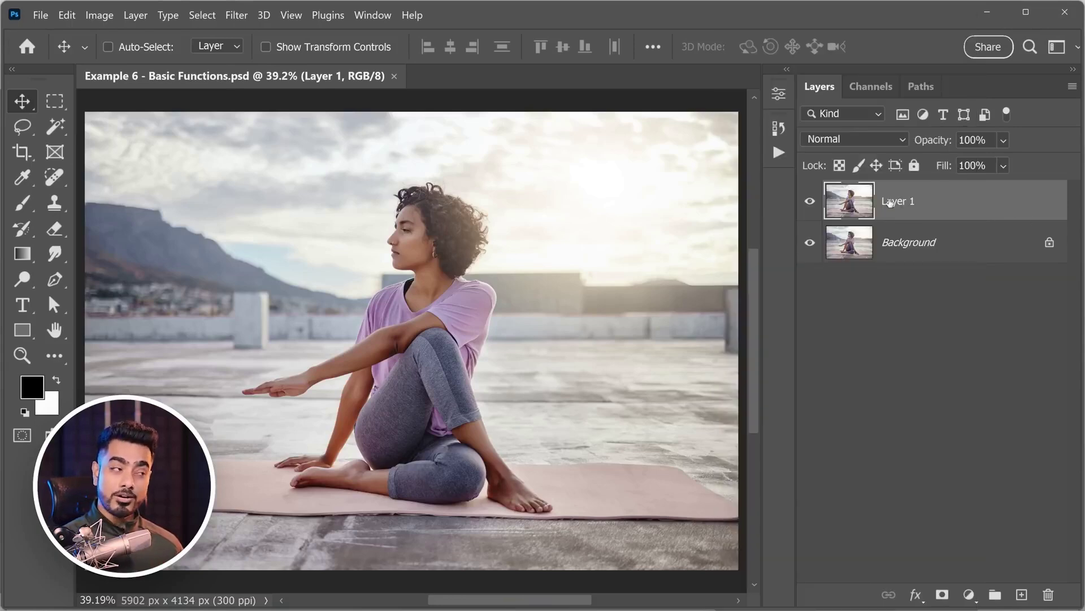
left_click(236, 15)
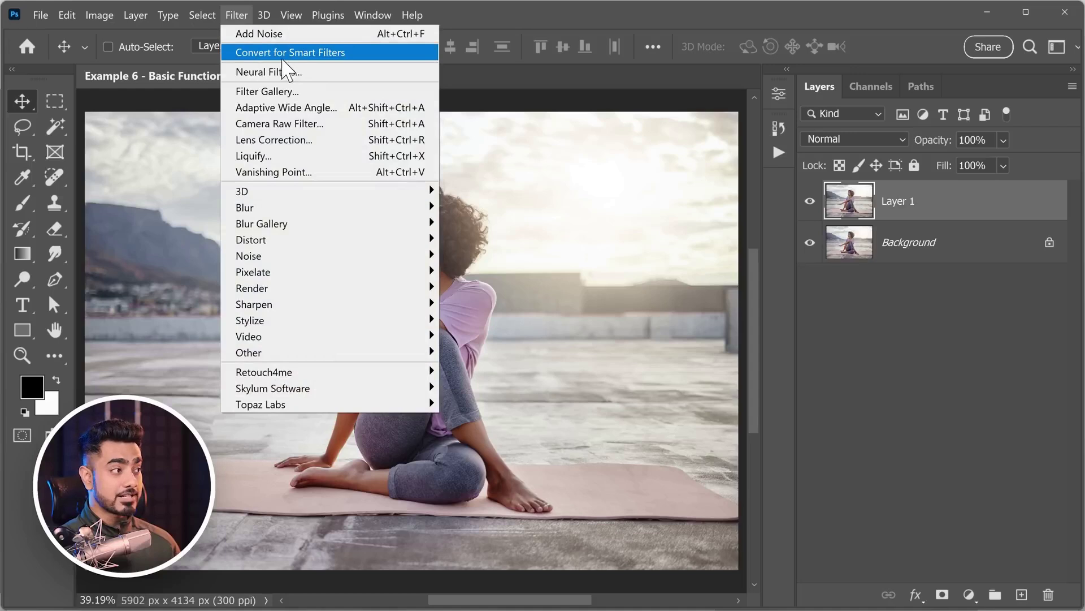
left_click(331, 53)
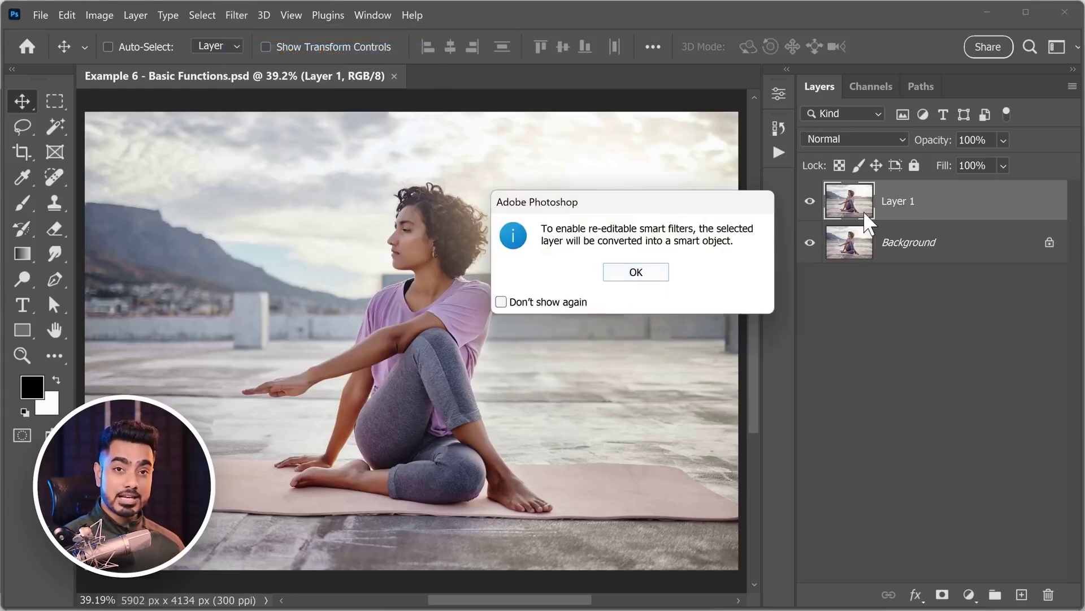
left_click(636, 273)
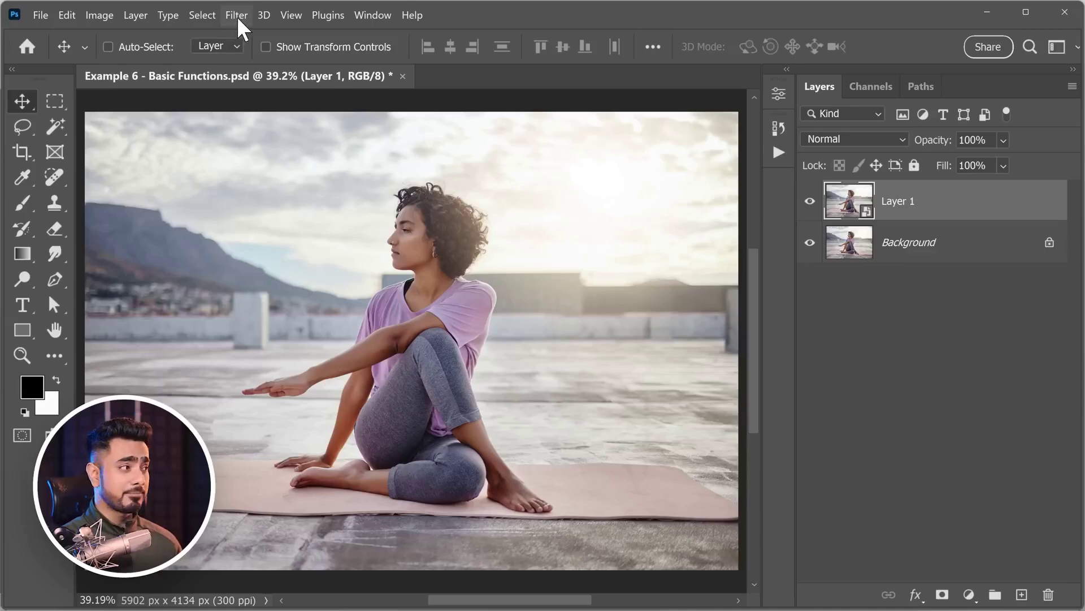
Apply Add Noise to the Layer 1 smart object with the last used filter settings
left_click(237, 18)
mouse_move(375, 264)
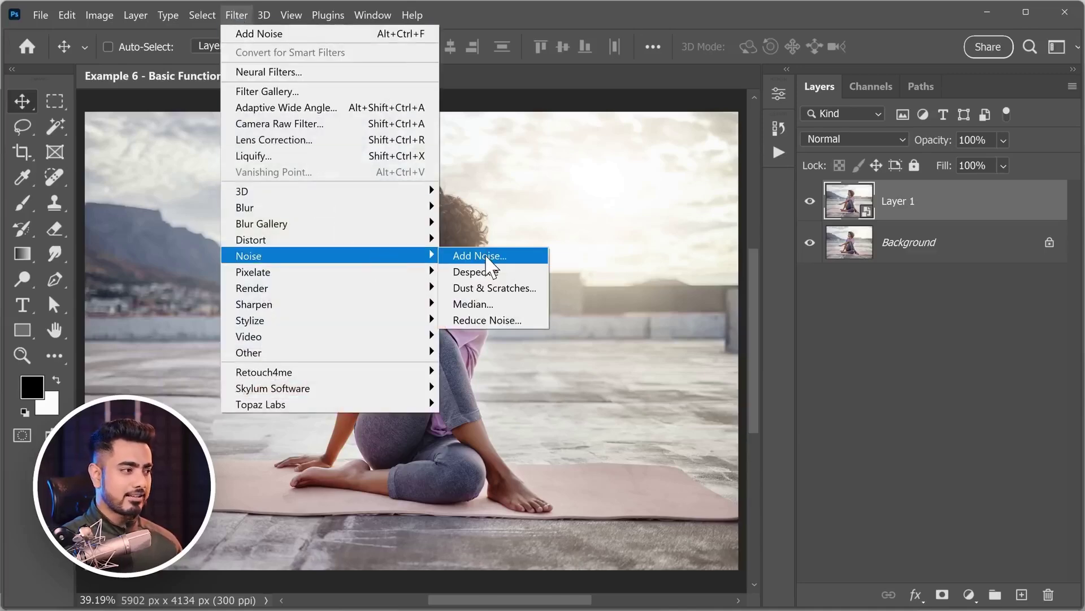
left_click(485, 257)
left_click(615, 90)
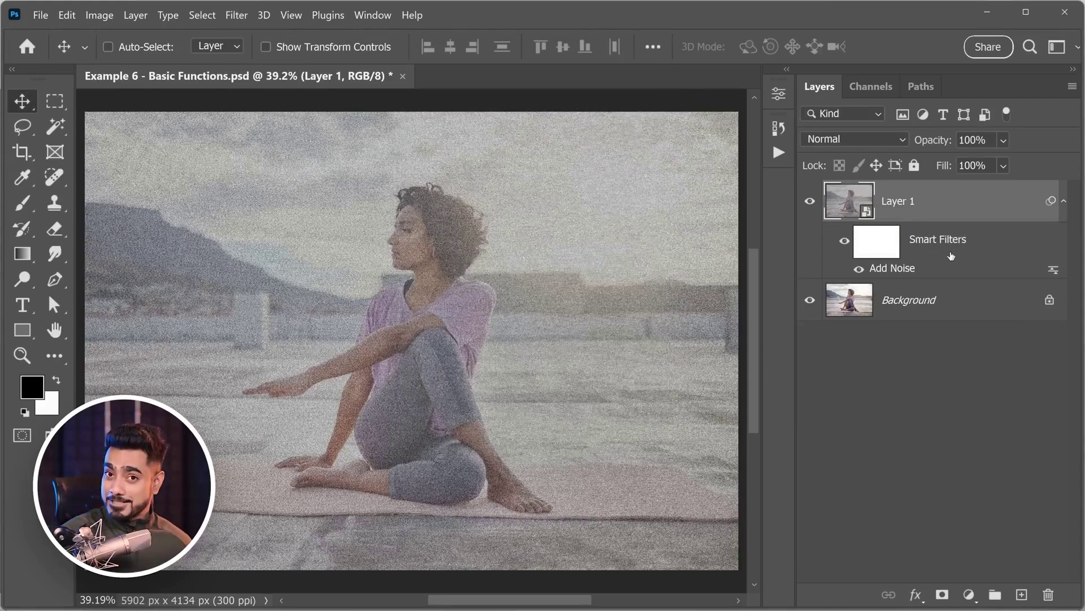
Reduce the amount of Layer 1's Add Noise smart filter slightly, and delete all smart filters from the layer
double_click(899, 270)
mouse_move(509, 329)
left_mouse_down()
mouse_move(478, 334)
mouse_move(499, 333)
left_mouse_up()
left_click(625, 91)
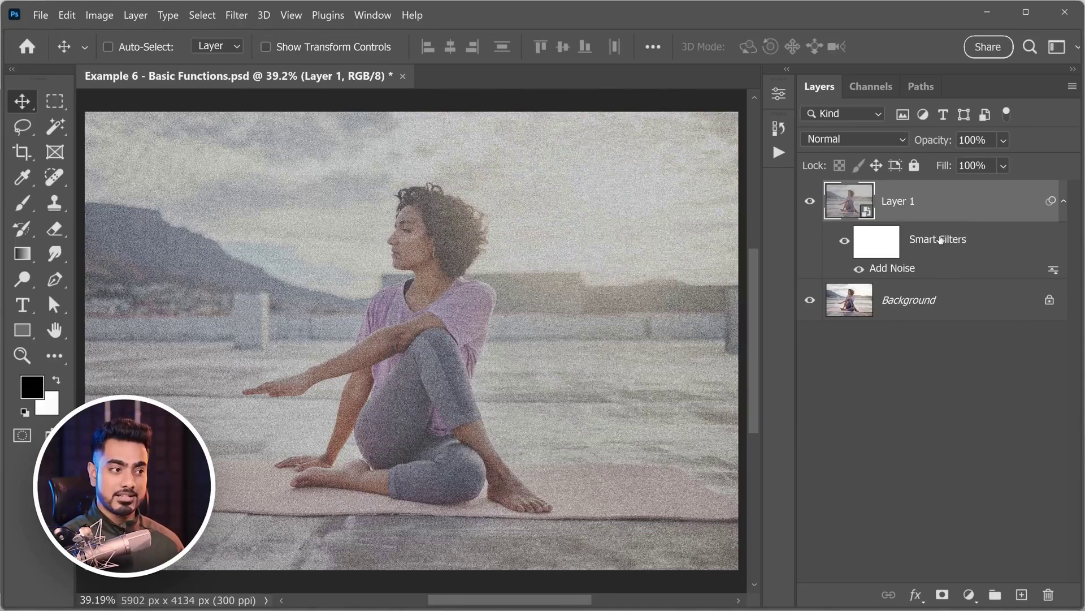
left_click_drag(937, 240, 1055, 594)
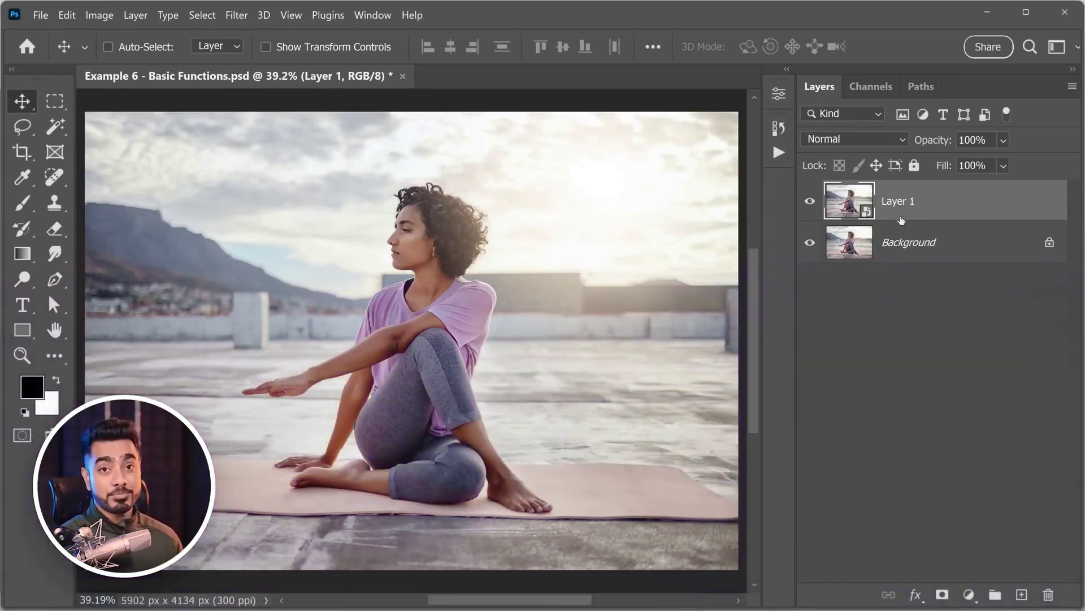
Delete Layer 1 and undo the deletion, two times over
left_click_drag(963, 201, 1049, 594)
key("ctrl+z")
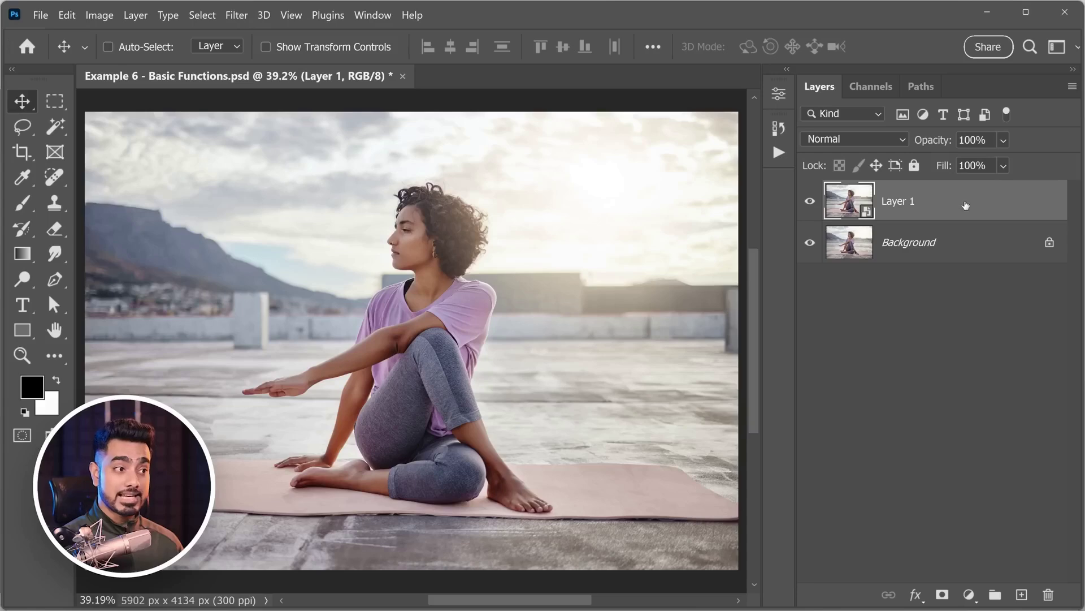
key("Delete")
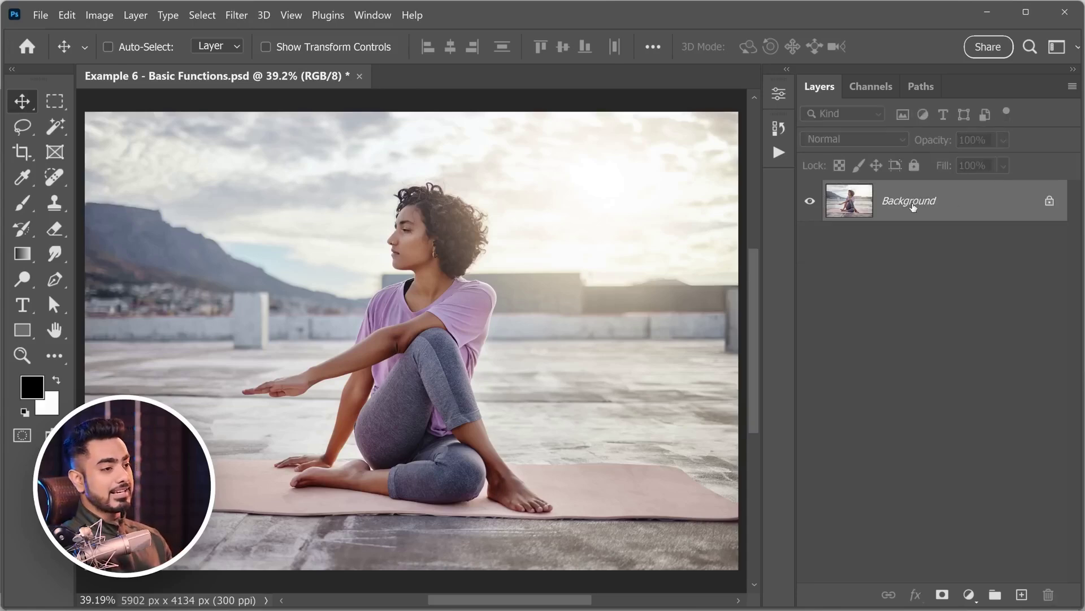
key("ctrl+z")
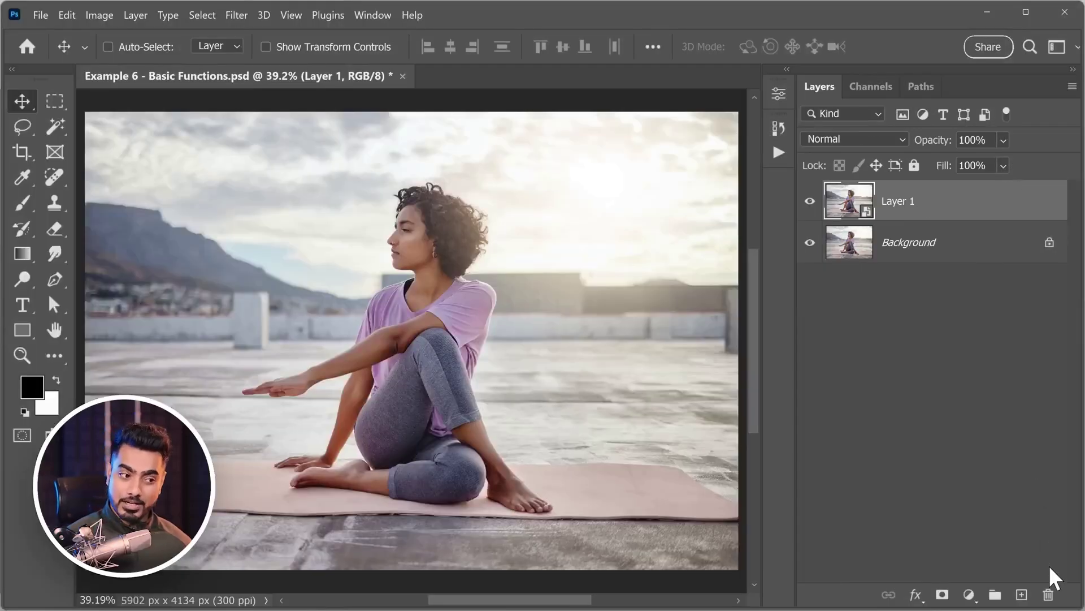
Delete Layer 1 and accept the deletion
left_click(1048, 594)
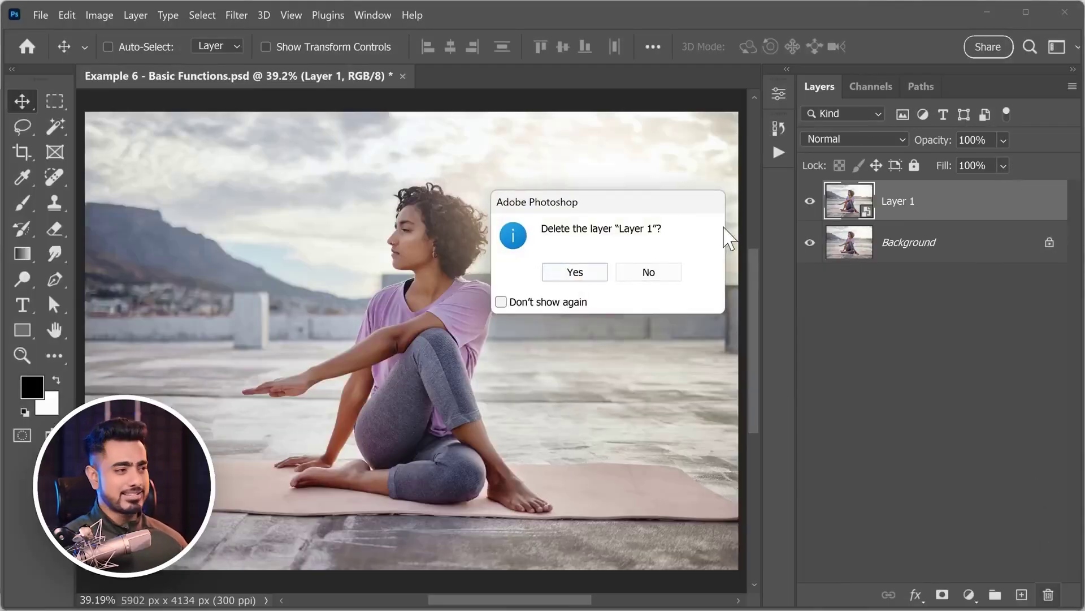
left_click_drag(568, 207, 537, 182)
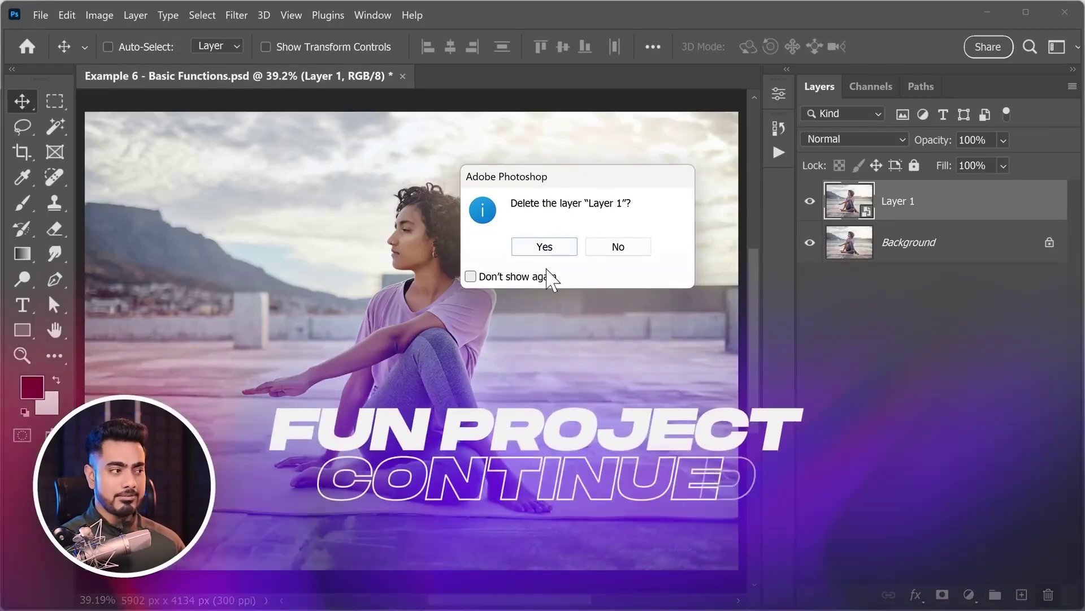
left_click(557, 253)
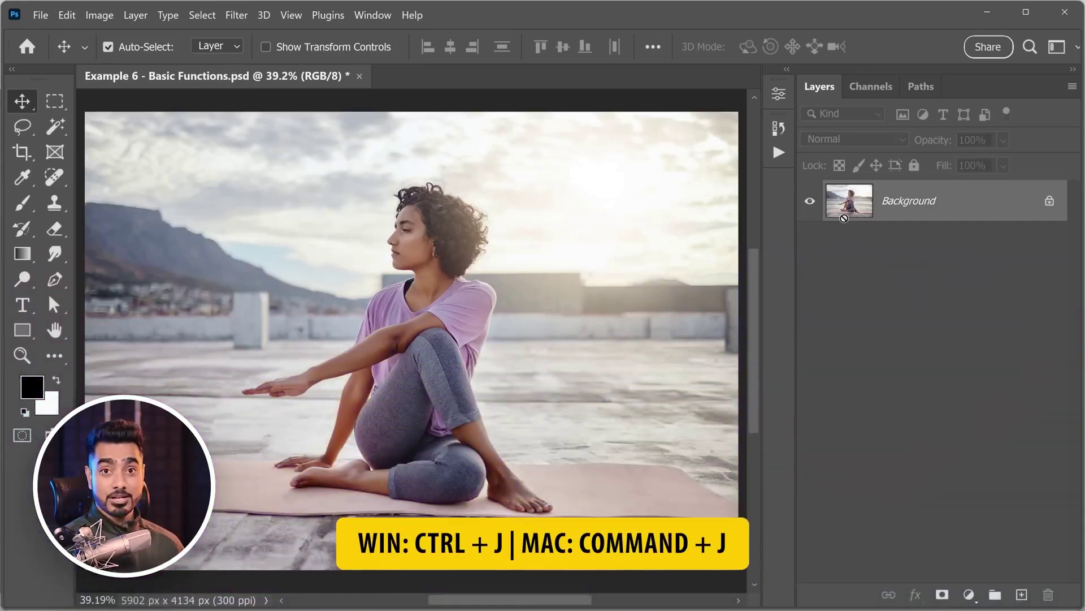
Duplicate the Background layer and rename the copy as Fixed
key("ctrl+j")
double_click(904, 202)
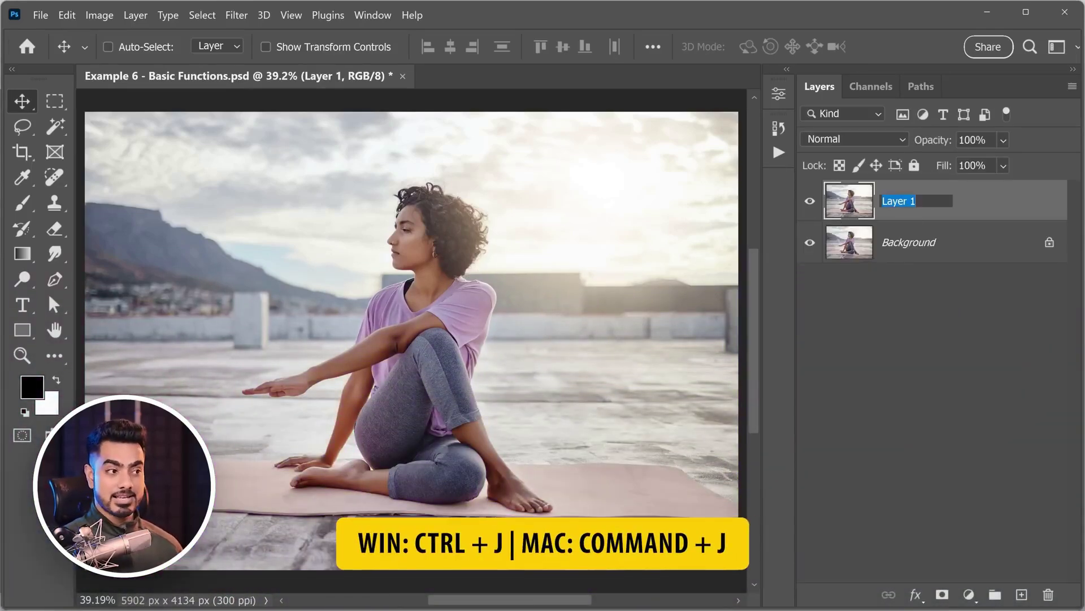
type("Fixed")
key("Return")
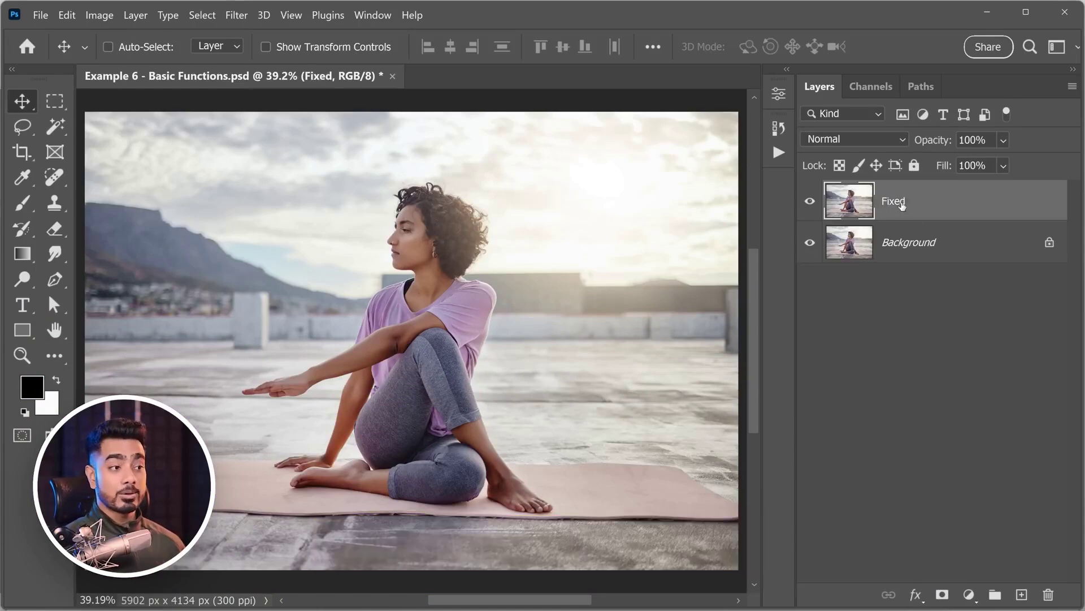
Convert the Fixed layer for Smart Filters, accepting its conversion into a smart object
left_click(236, 15)
left_click(253, 56)
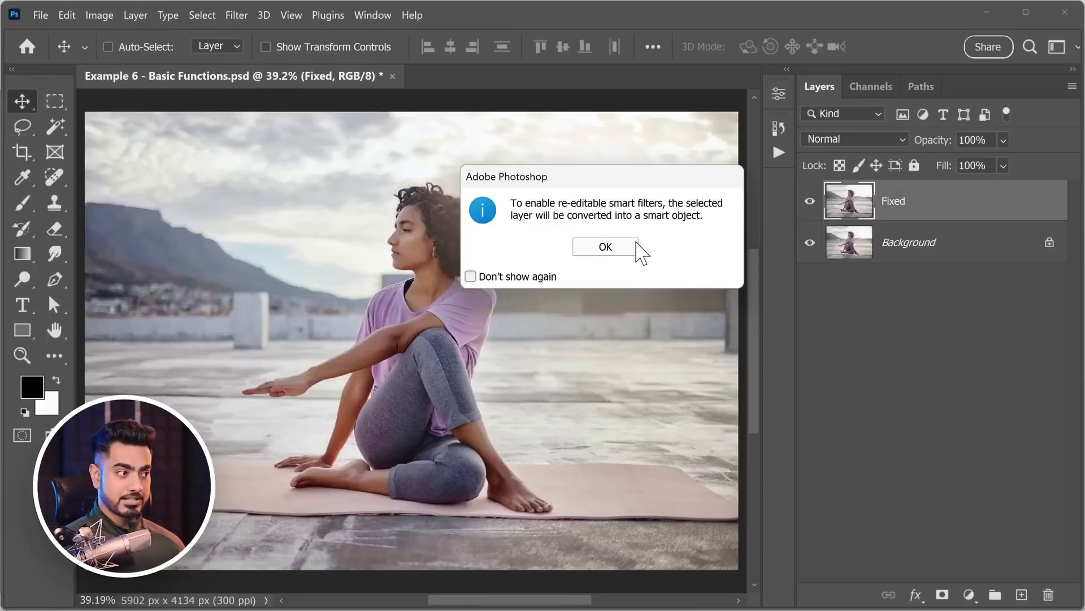
left_click(622, 249)
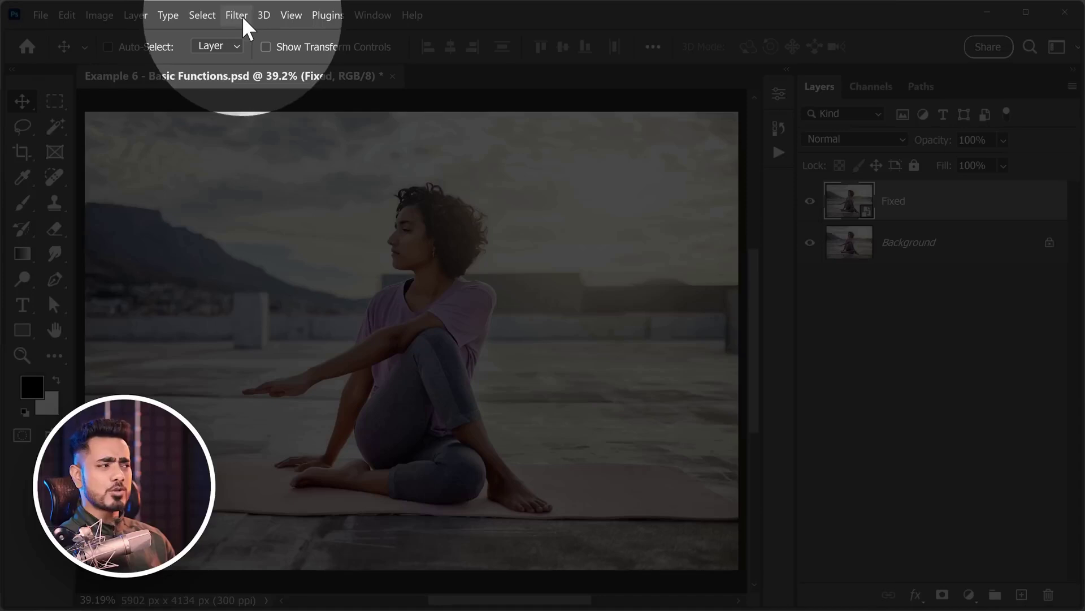
Open the Camera Raw Filter for the Fixed layer and look over the Basic adjustments
left_click(242, 15)
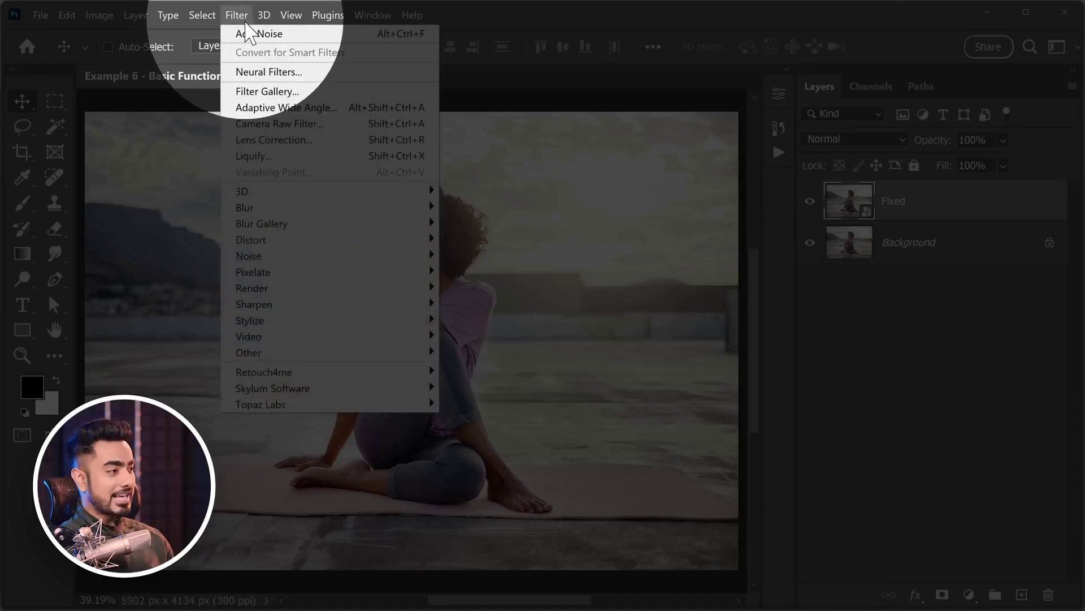
left_click(283, 127)
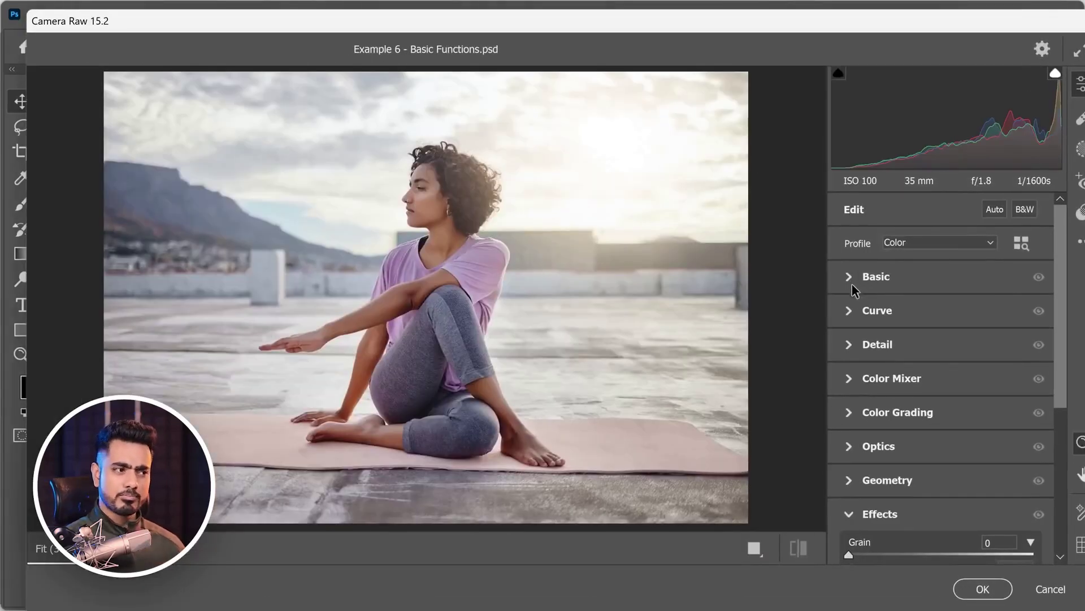
left_click(853, 284)
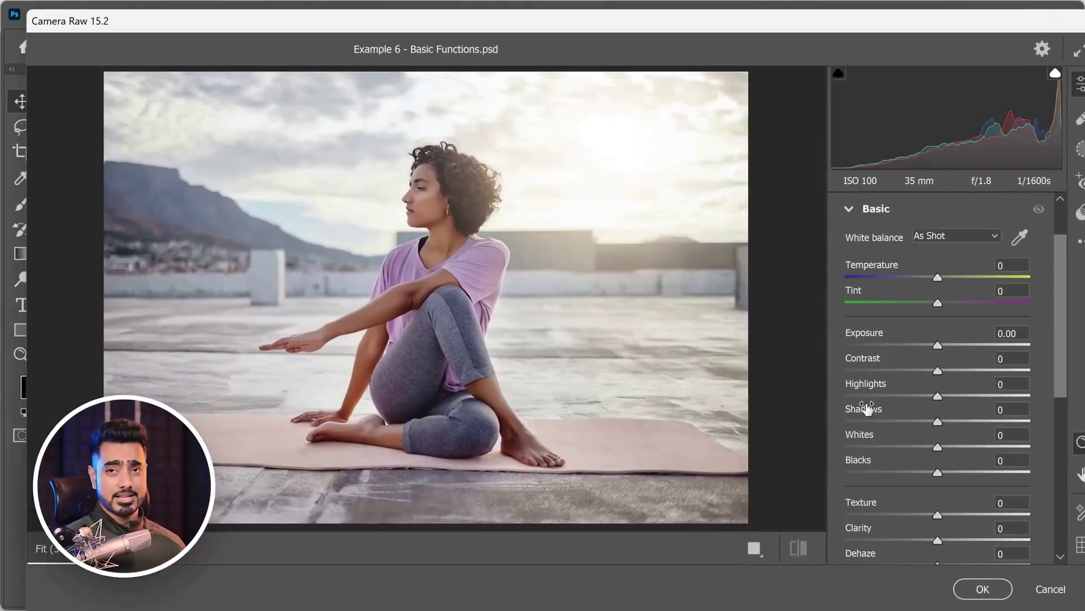
left_click(850, 212)
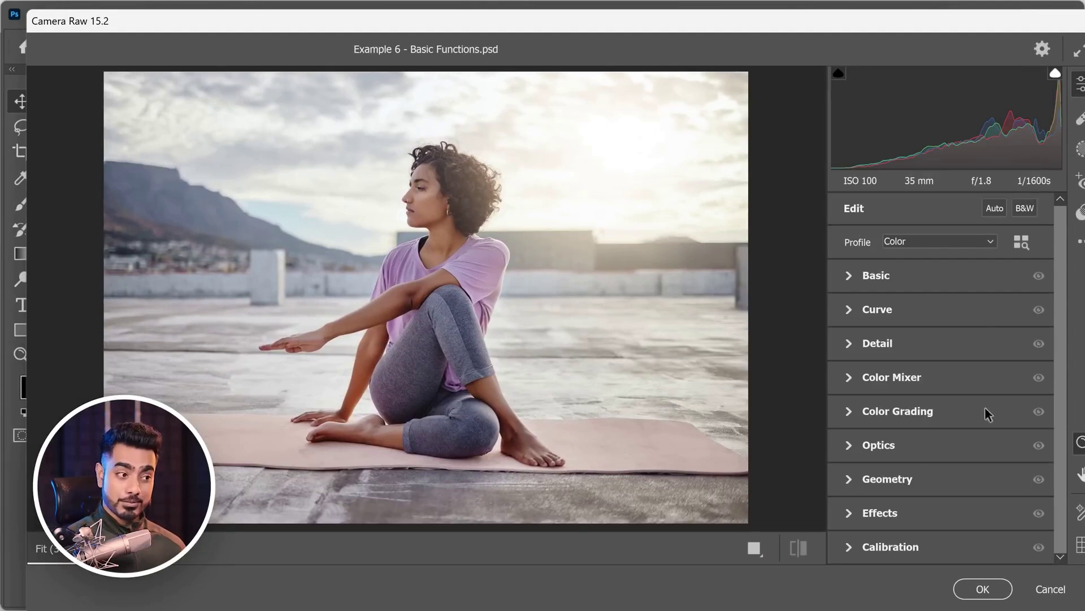
Straighten the photo with Guided Upright, drawing horizontal guides along the base of the back wall and the yoga mat's front edge, and apply the filter
left_click(851, 481)
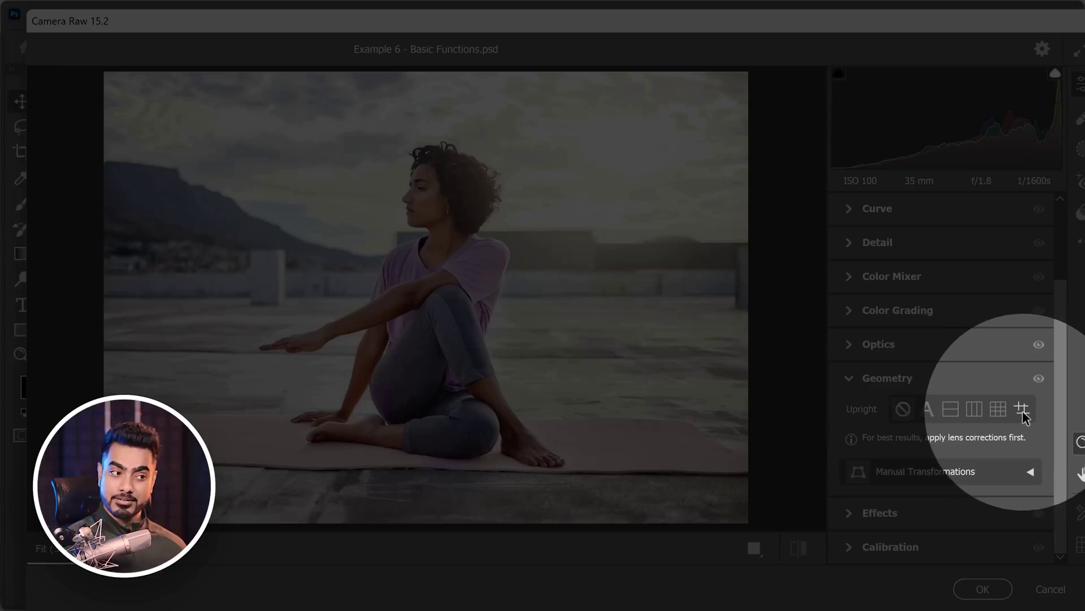
left_click(1023, 413)
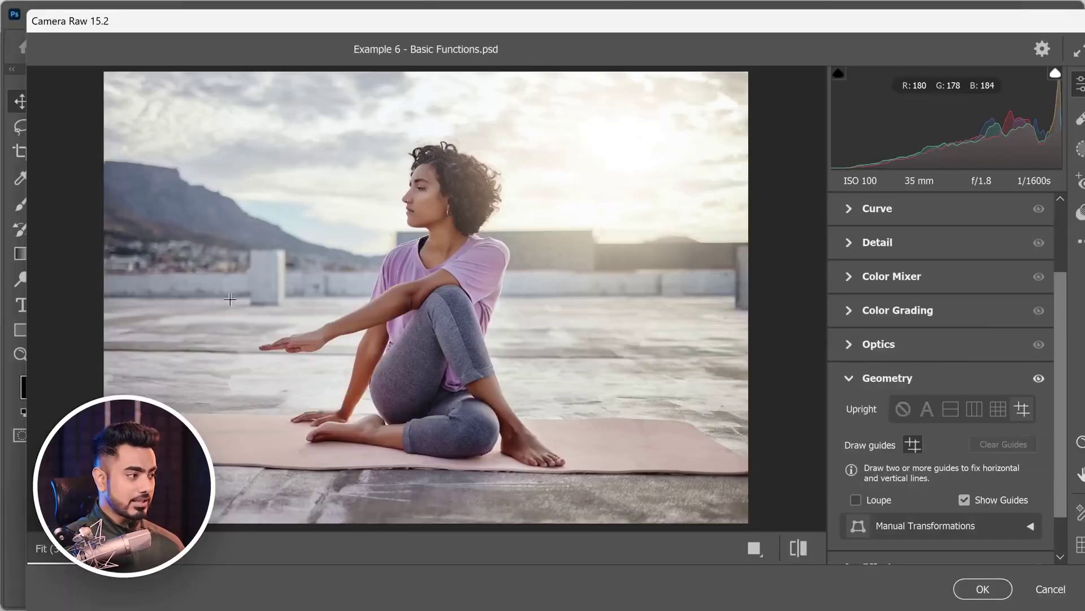
left_click_drag(148, 298, 725, 295)
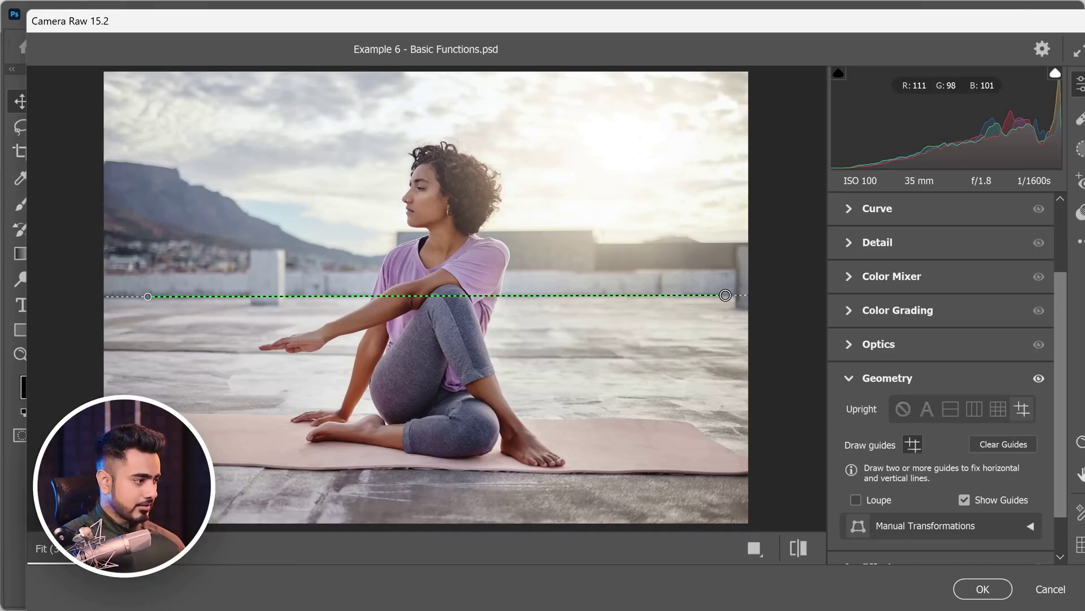
left_click_drag(152, 462, 192, 463)
left_click_drag(746, 475, 742, 473)
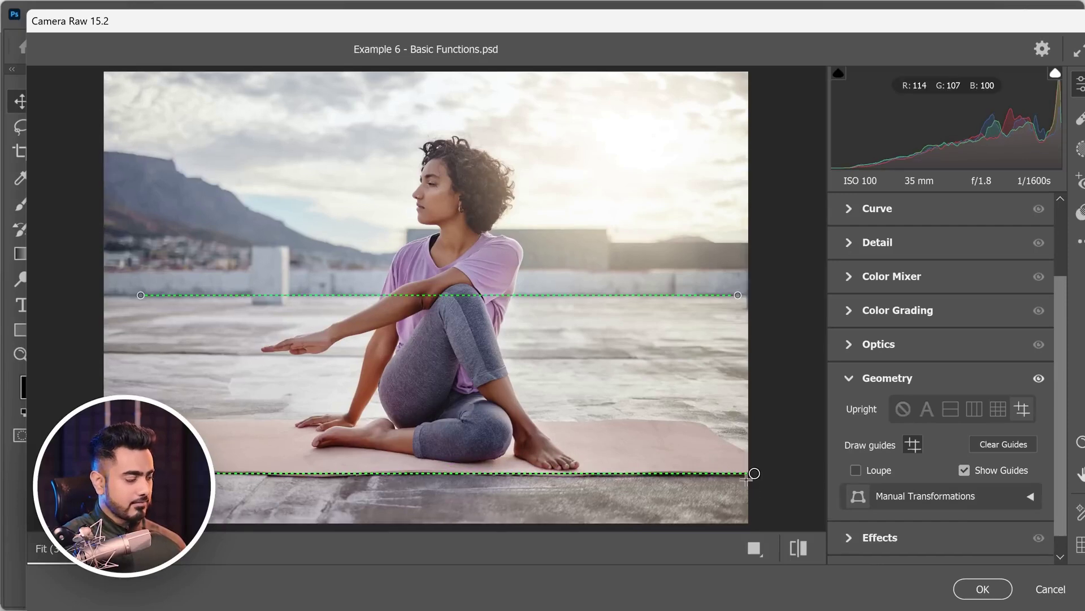
key("Return")
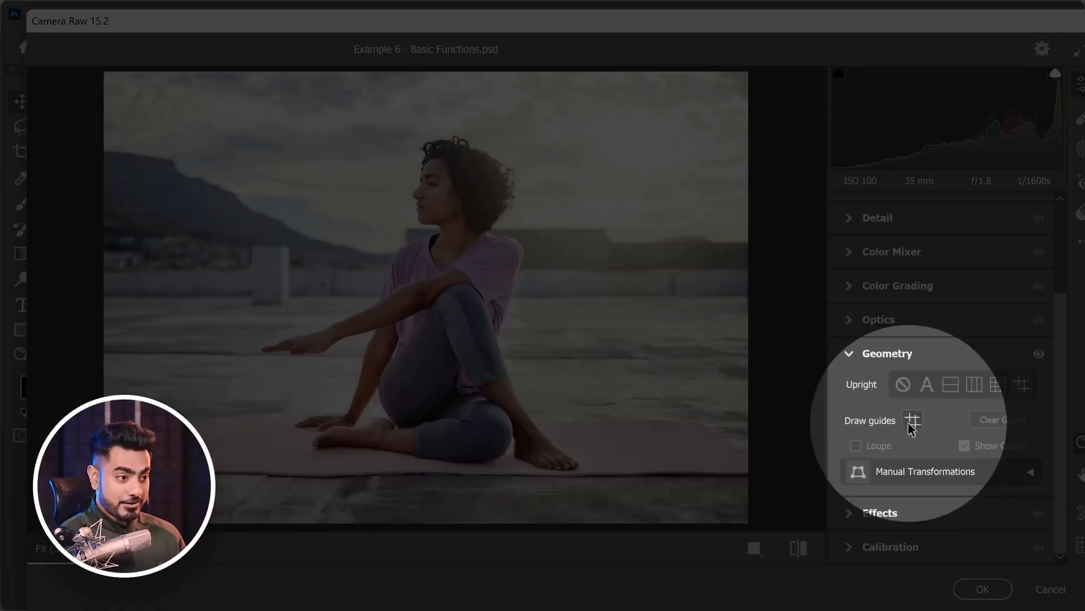
left_click(909, 421)
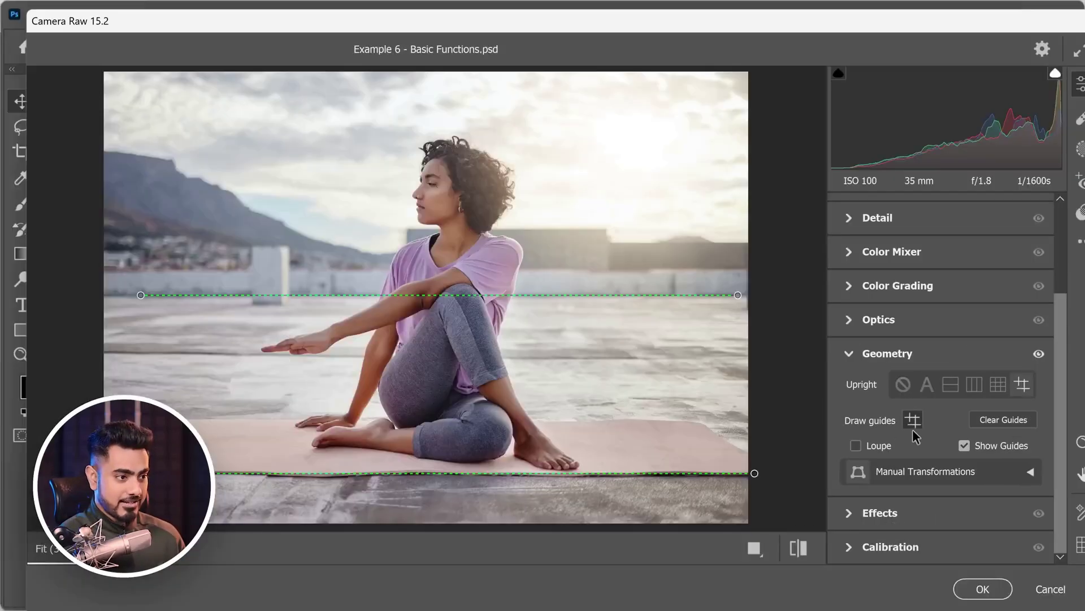
left_click(913, 423)
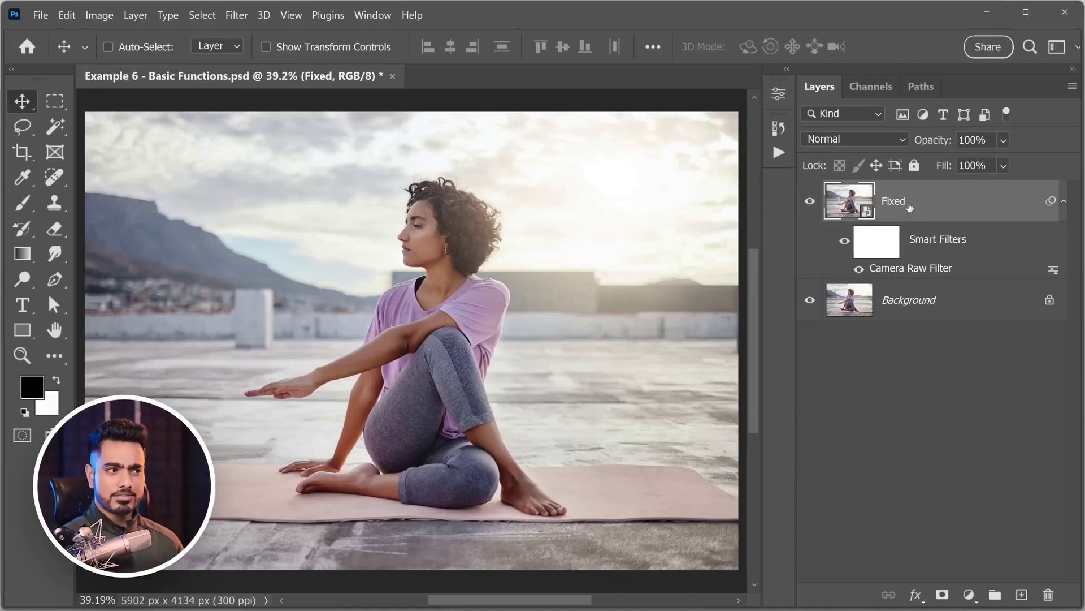
Duplicate the Fixed layer and rename the copy as Subject
key("ctrl+j")
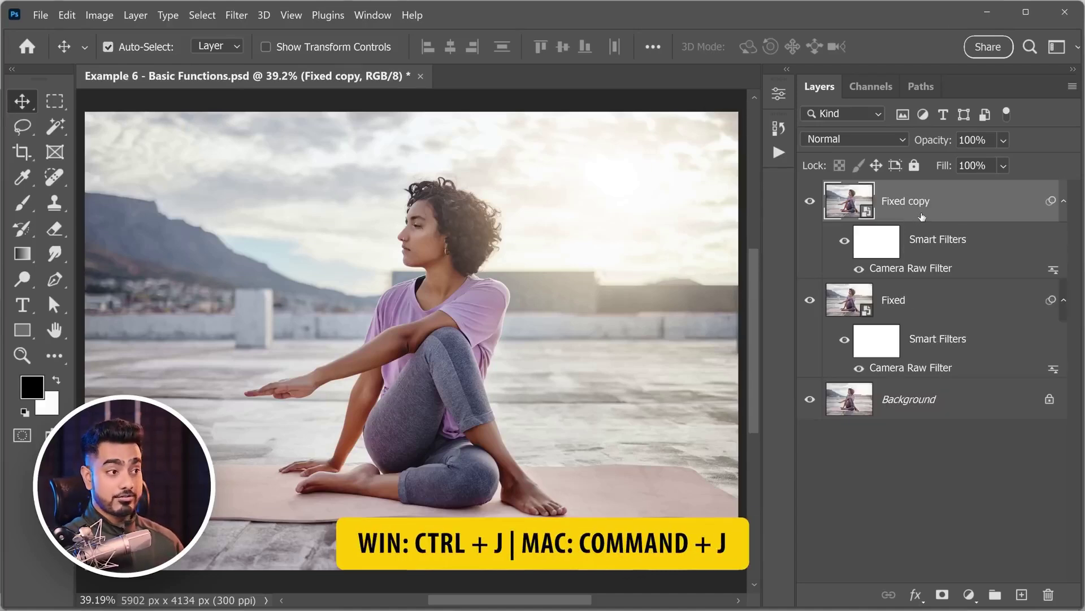
double_click(907, 205)
type("Subje")
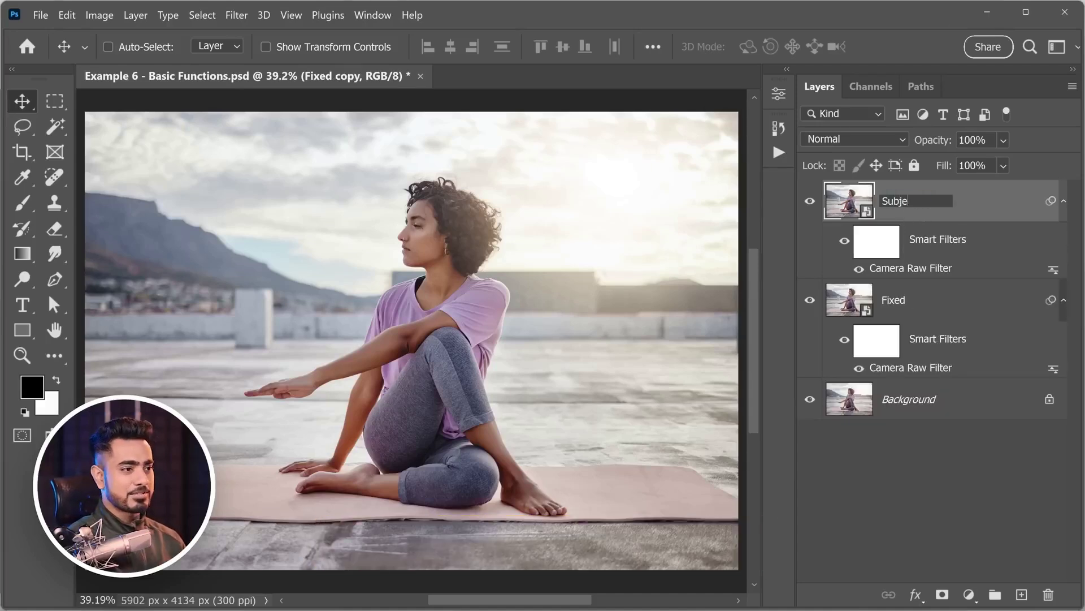
type("ct")
key("Return")
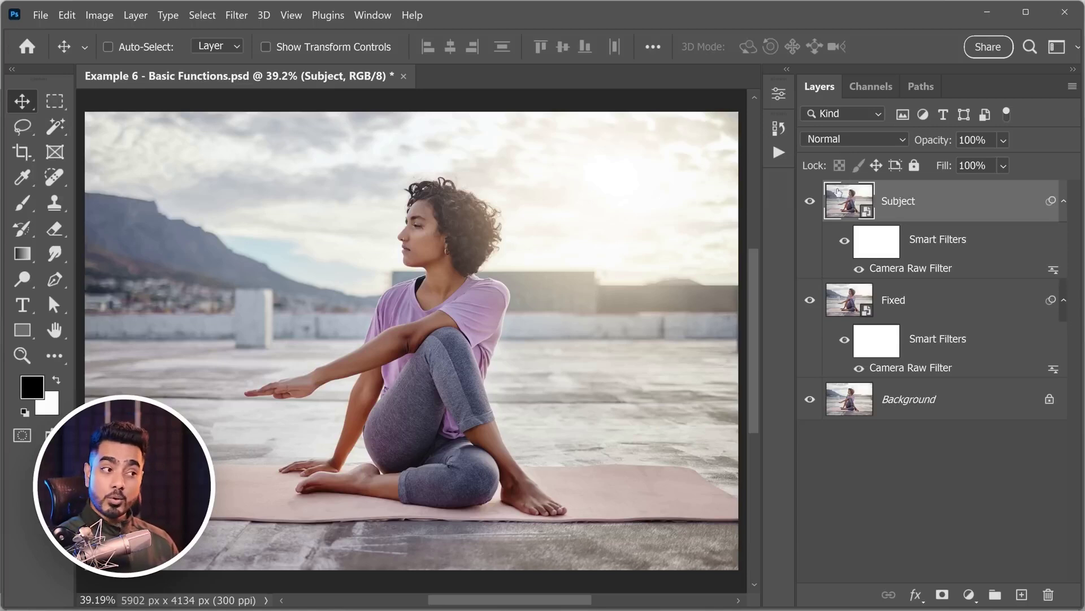
Activate the Magic Wand Tool, run Select Subject on the Subject layer, check the selection edge around the face, and deselect
left_click(54, 128)
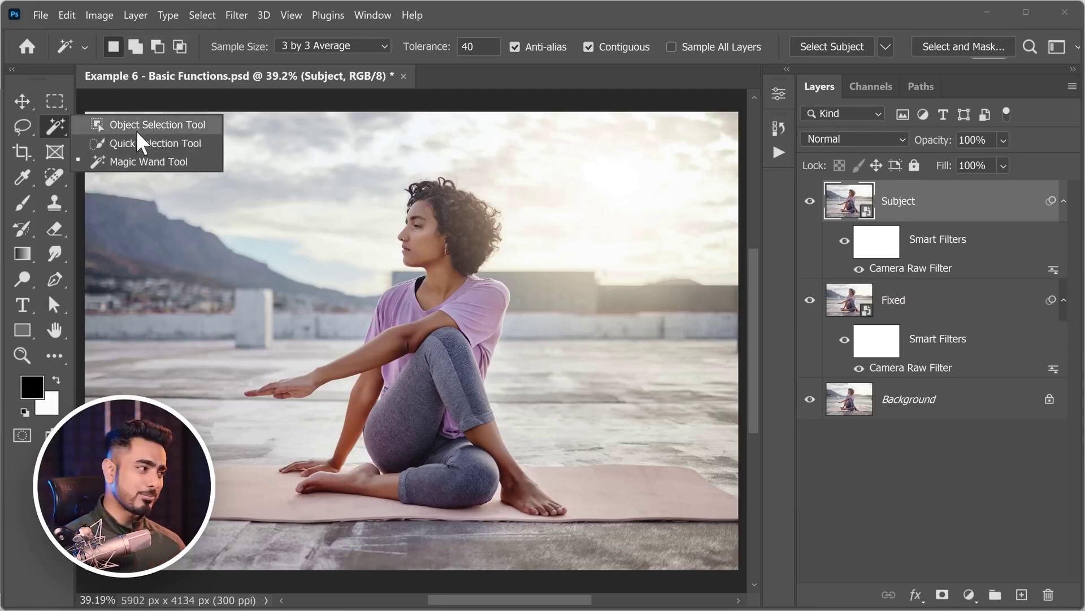
left_click(136, 162)
left_click(829, 46)
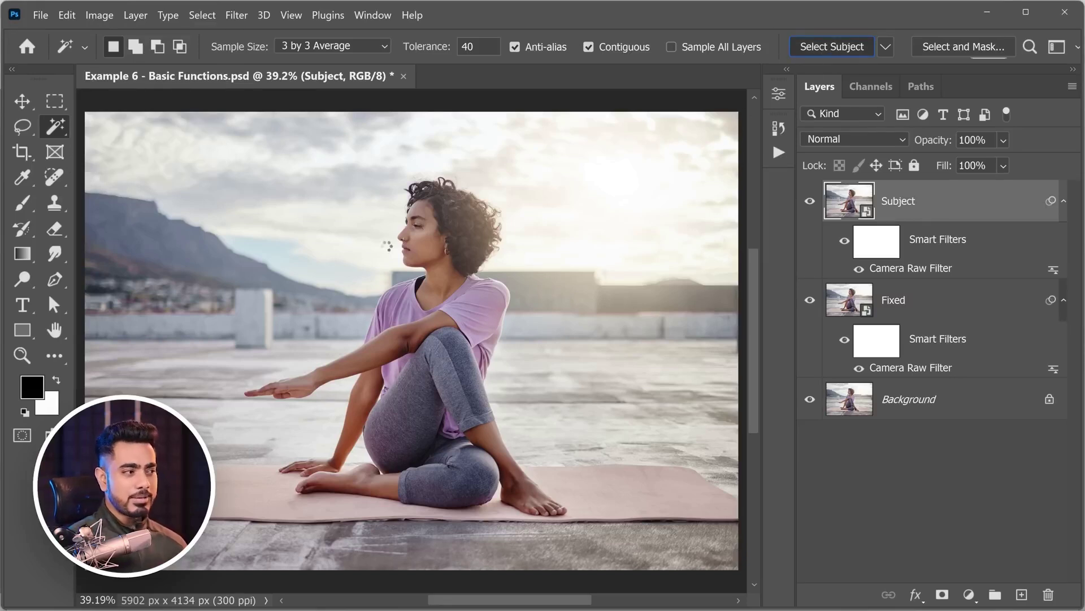
scroll(433, 231, "up", 3)
left_click_drag(433, 231, 364, 384)
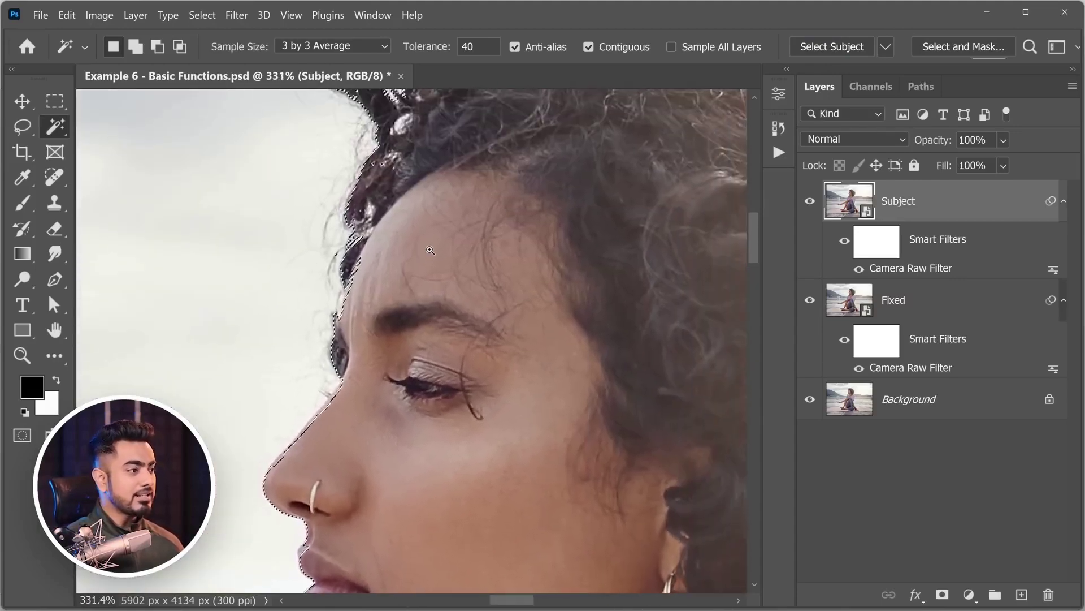
scroll(428, 256, "down", 6)
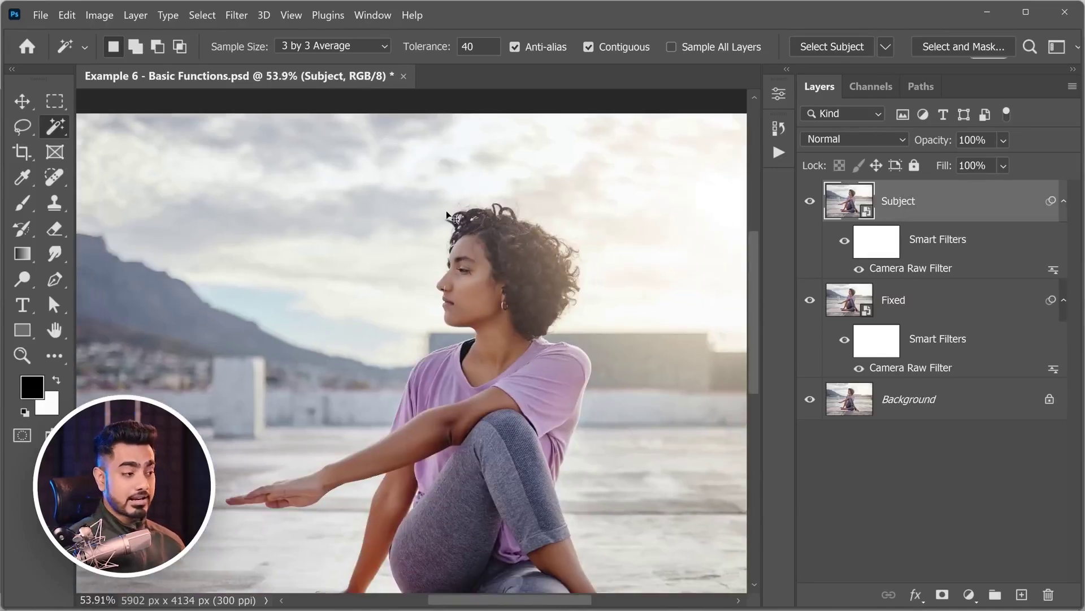
scroll(446, 214, "down", 2)
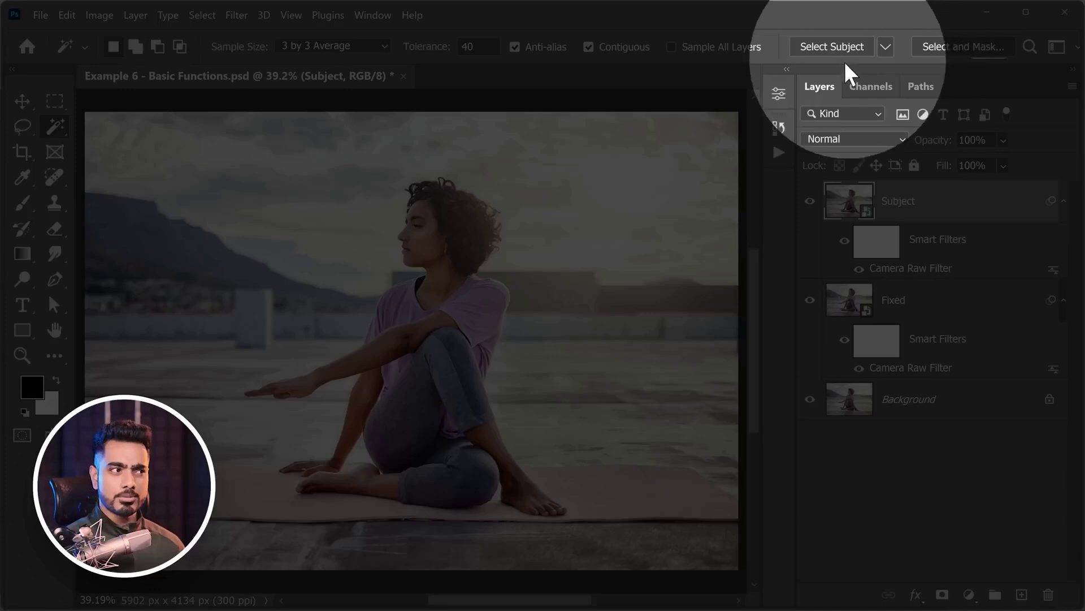
Switch Select Subject to Cloud (Detailed results) and select the woman with it
left_click(892, 47)
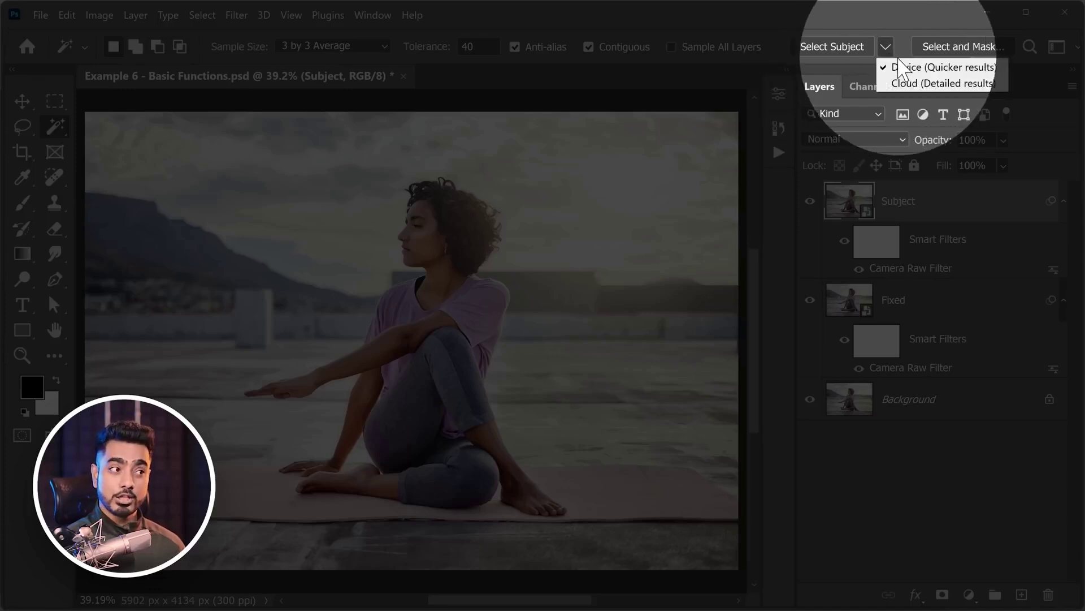
left_click(916, 84)
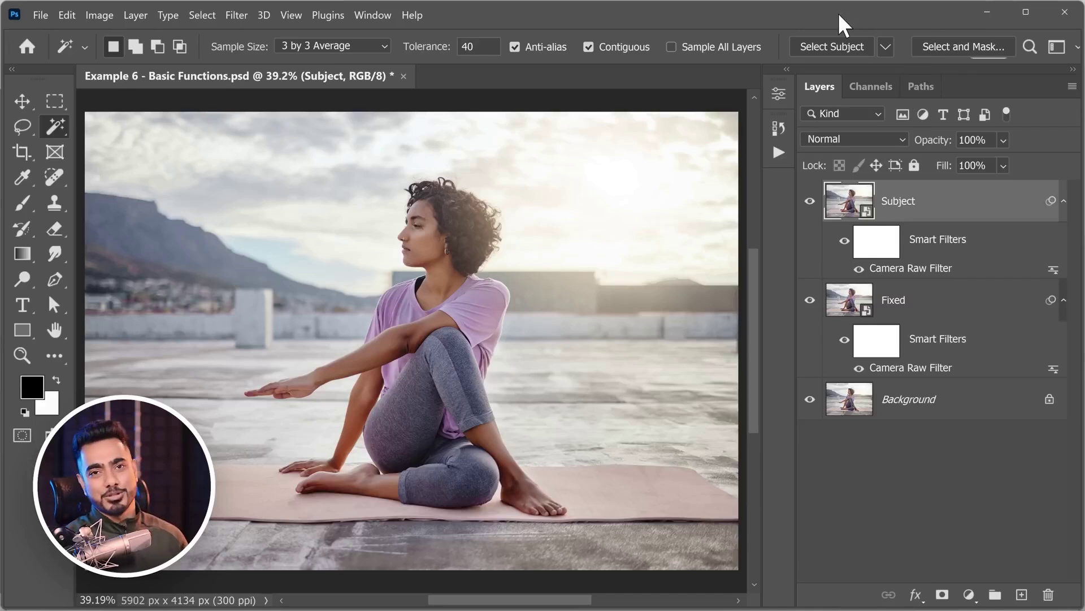
left_click(888, 51)
left_click(865, 54)
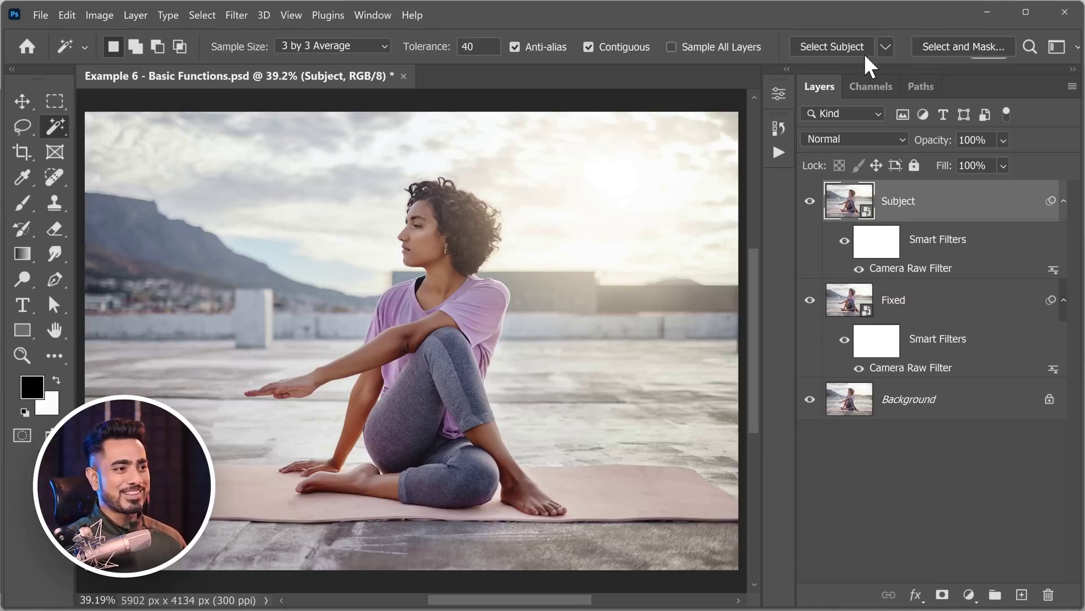
left_click(831, 50)
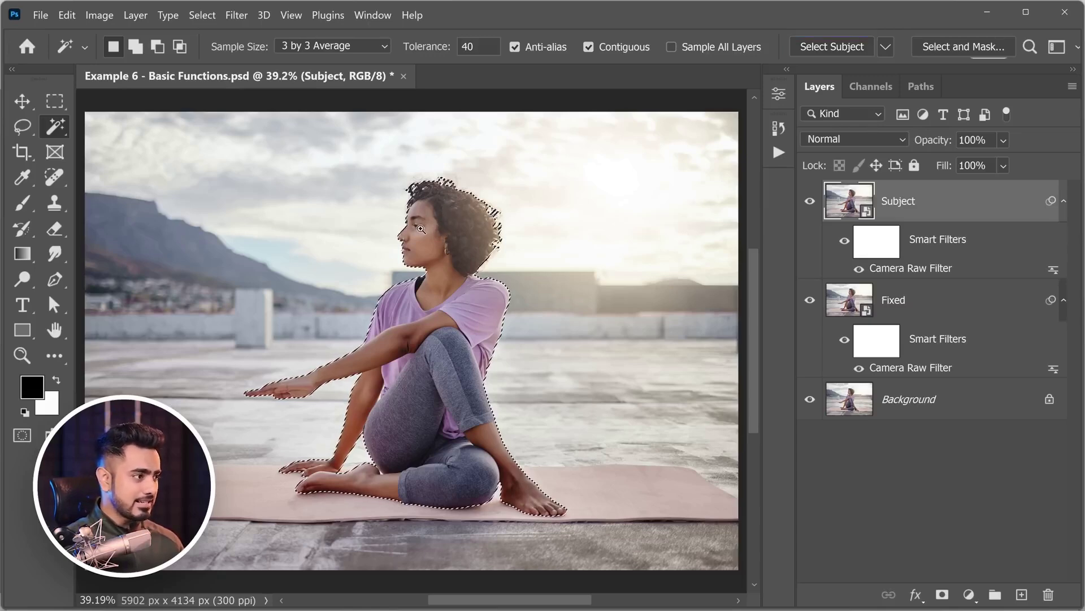
Check the selection edge around the nose and lips, and add a layer mask to the Subject layer from the selection
scroll(419, 242, "up", 8)
scroll(320, 242, "up", 3)
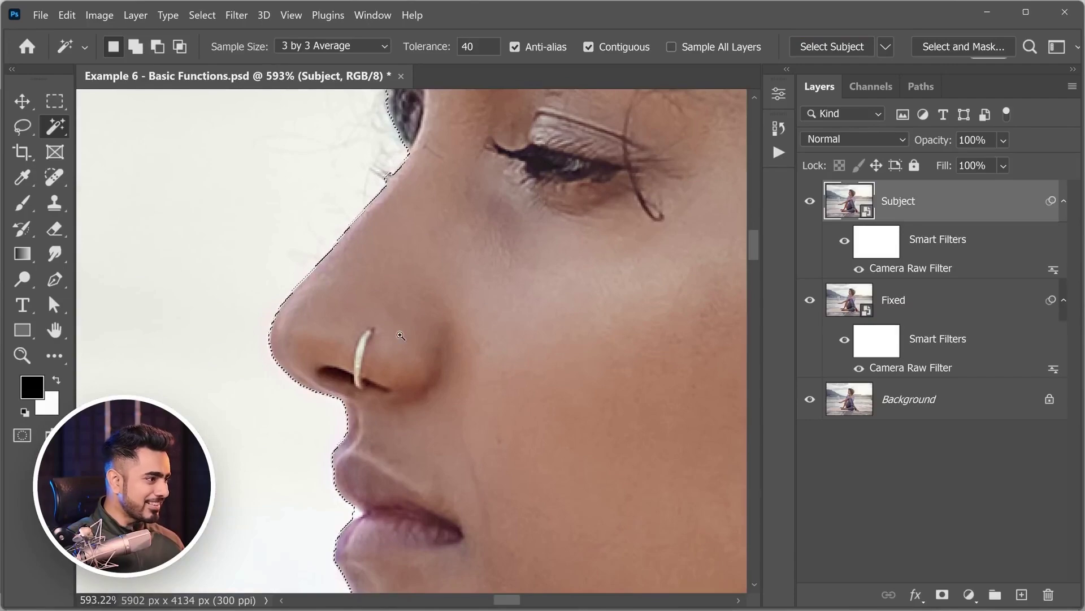
scroll(362, 282, "down", 8)
scroll(401, 334, "down", 4)
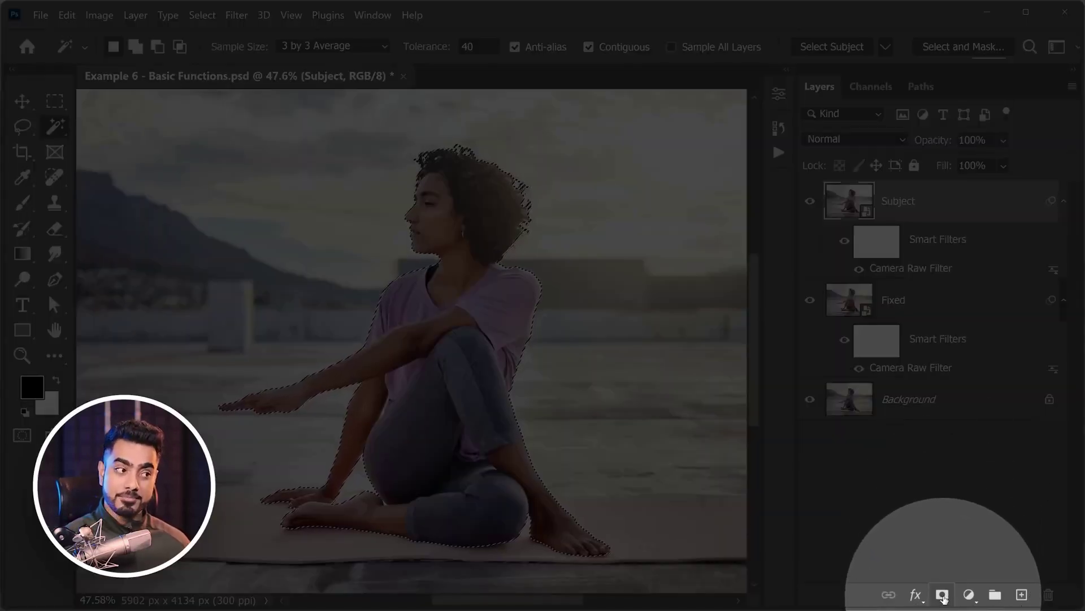
left_click(942, 594)
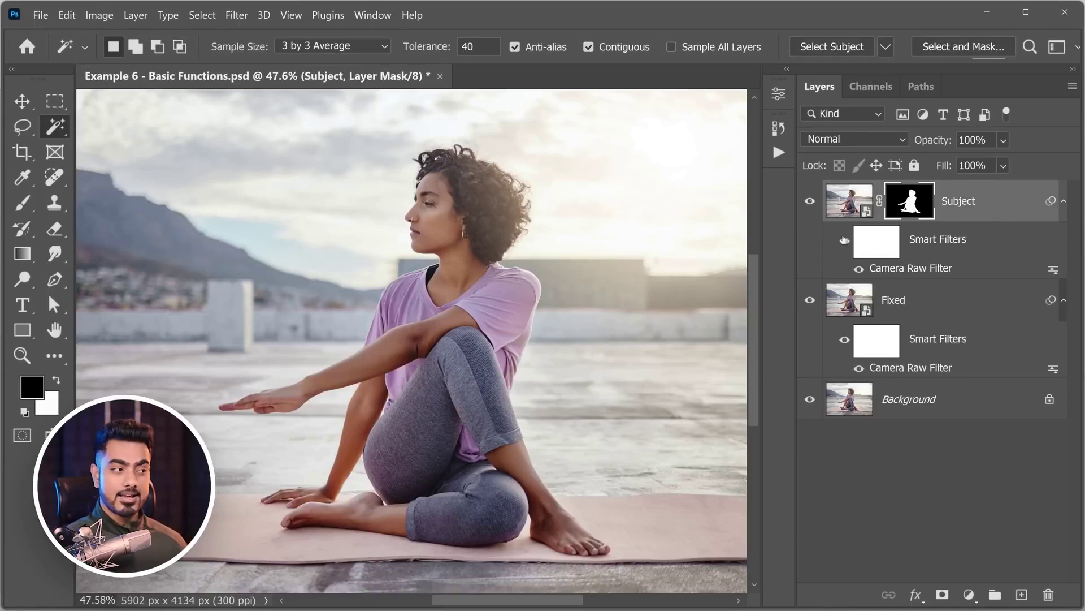
View the masked Subject layer alone, and make the other layers visible again
left_click(810, 201, "alt")
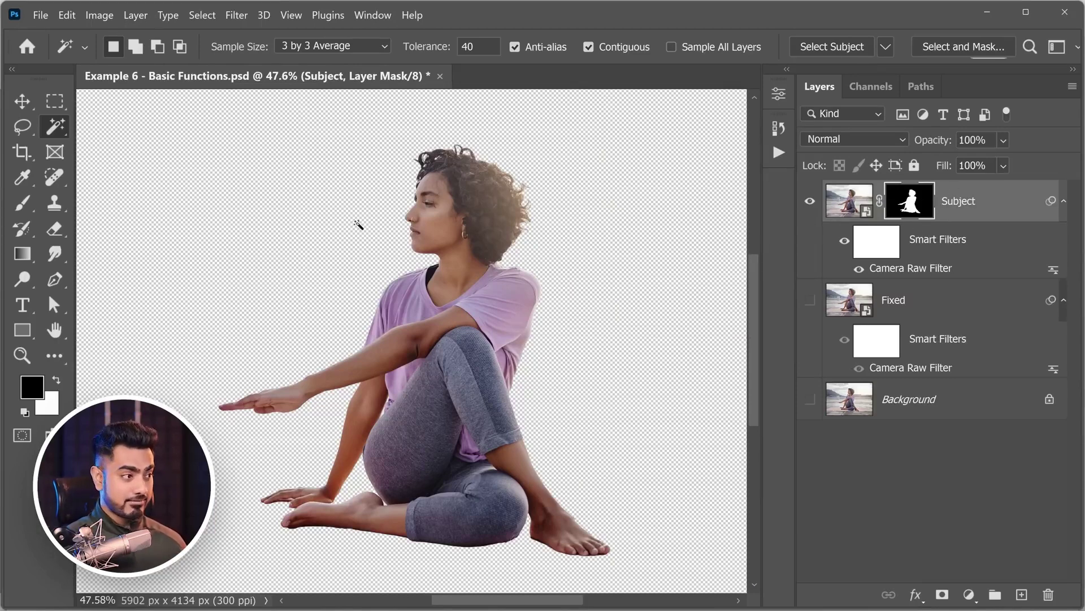
key("alt")
left_click(811, 202, "alt")
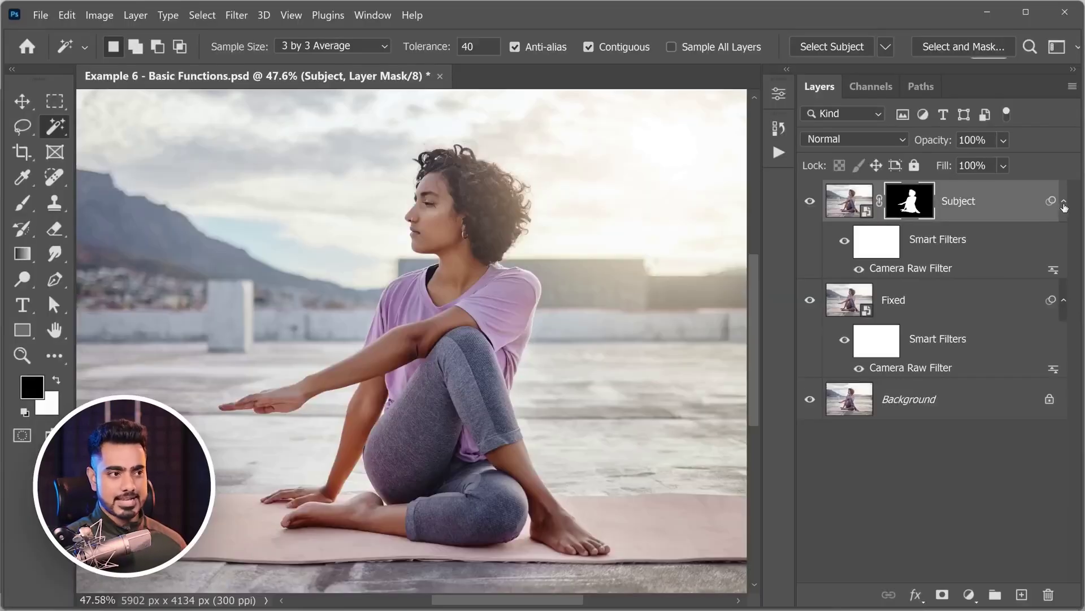
Collapse the smart filter lists of the Subject and Fixed layers, and make the Fixed layer active
left_click(1063, 202)
left_click(1062, 243)
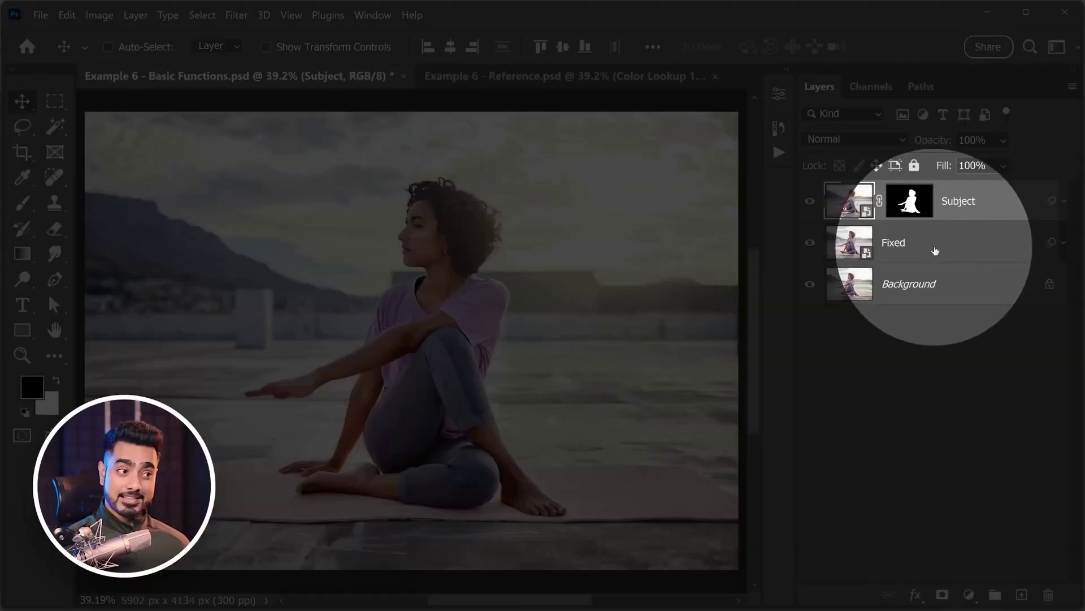
left_click(934, 247)
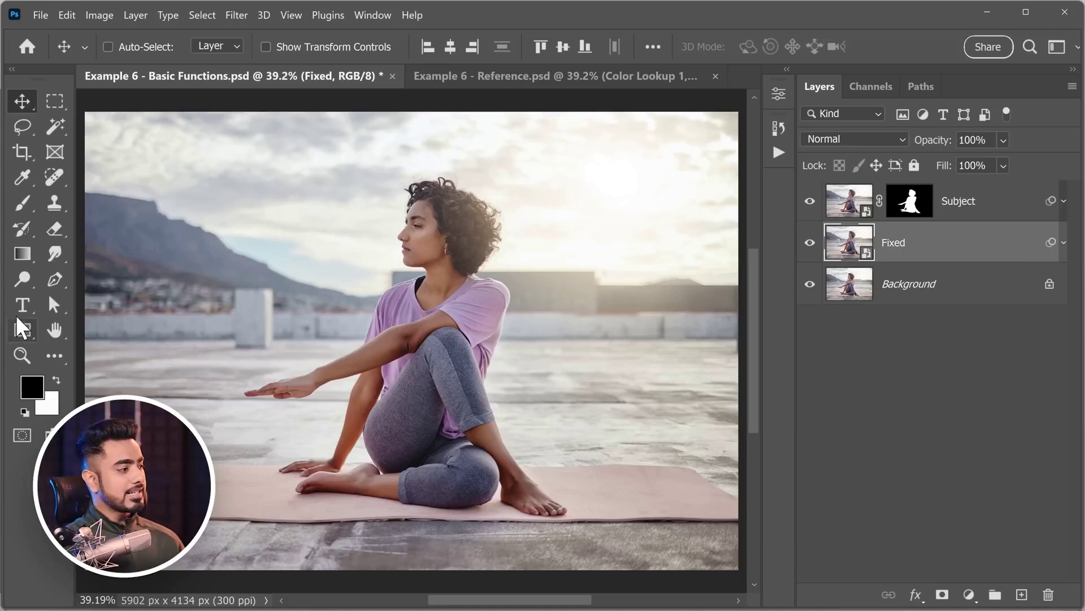
Add the white text "STAY CENTERED" at a size of 1012 px between the Fixed and Subject layers
left_click(17, 314)
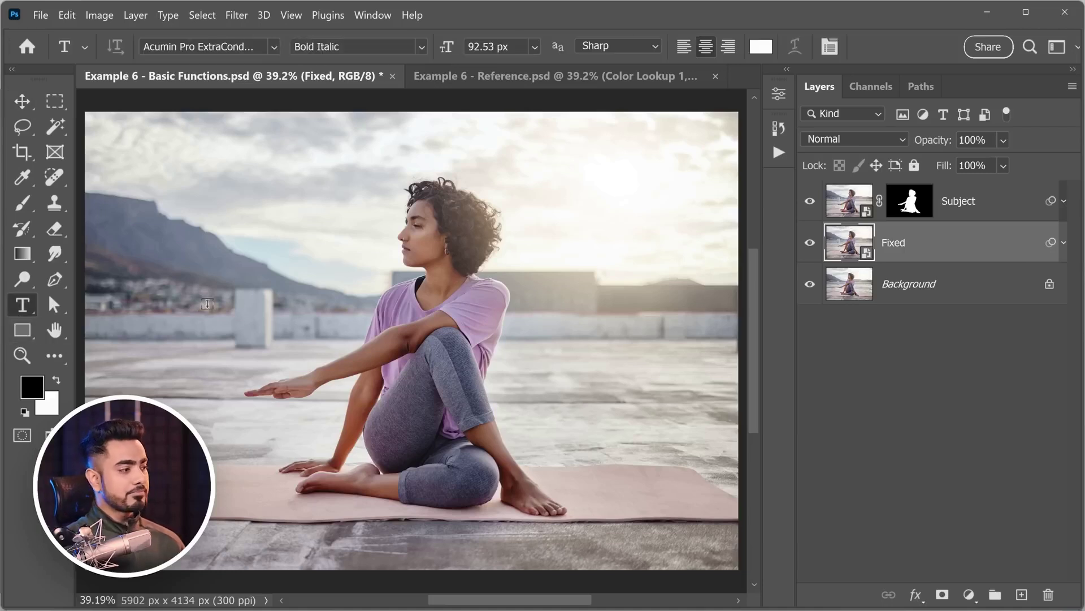
left_click(212, 280)
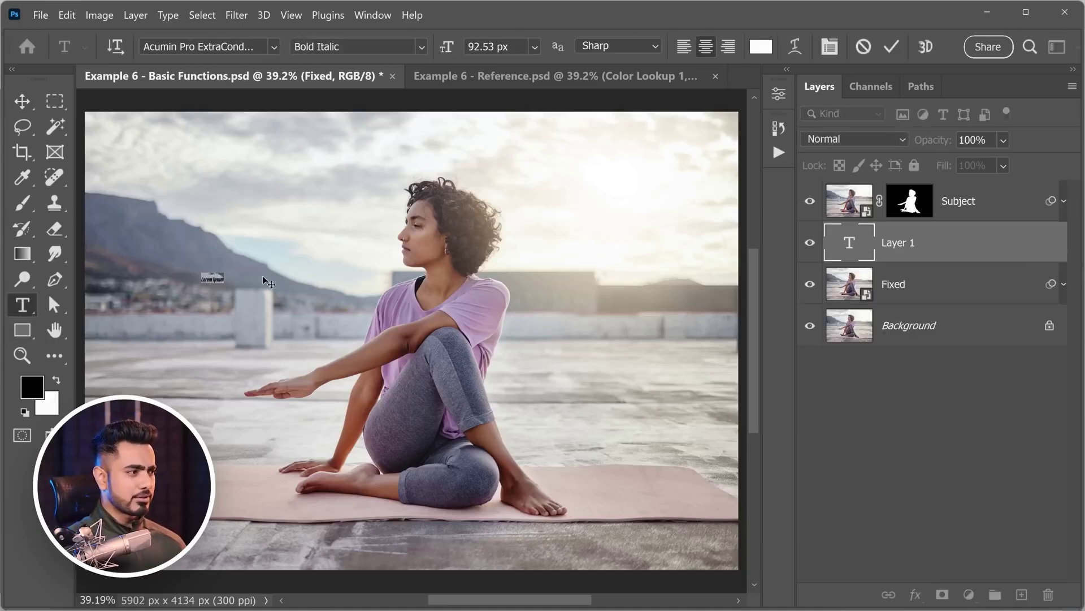
left_click_drag(446, 47, 481, 49)
key("Return")
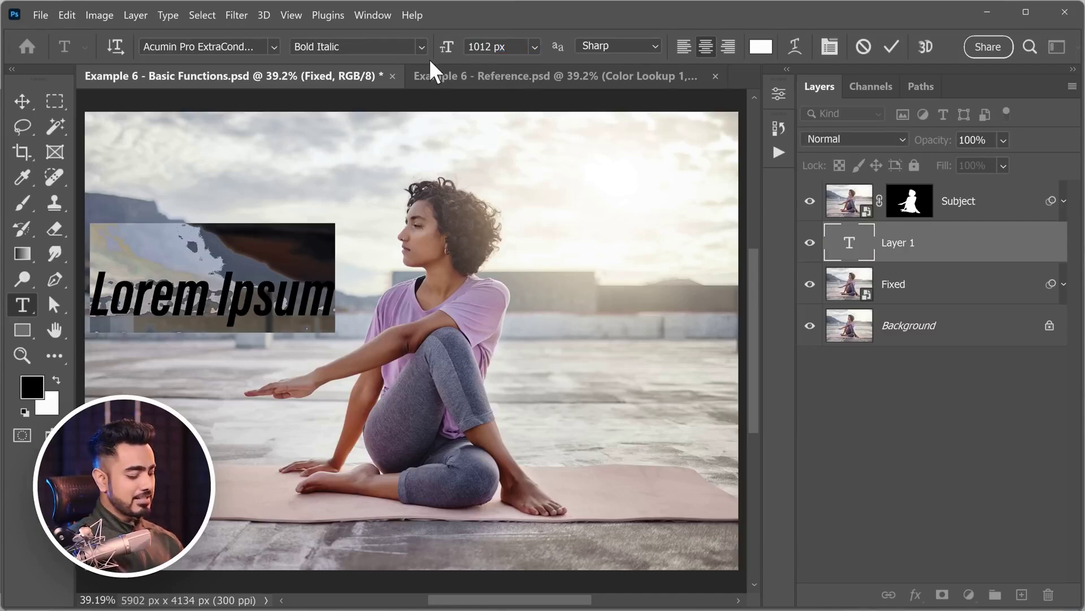
type("STAY CENTERED")
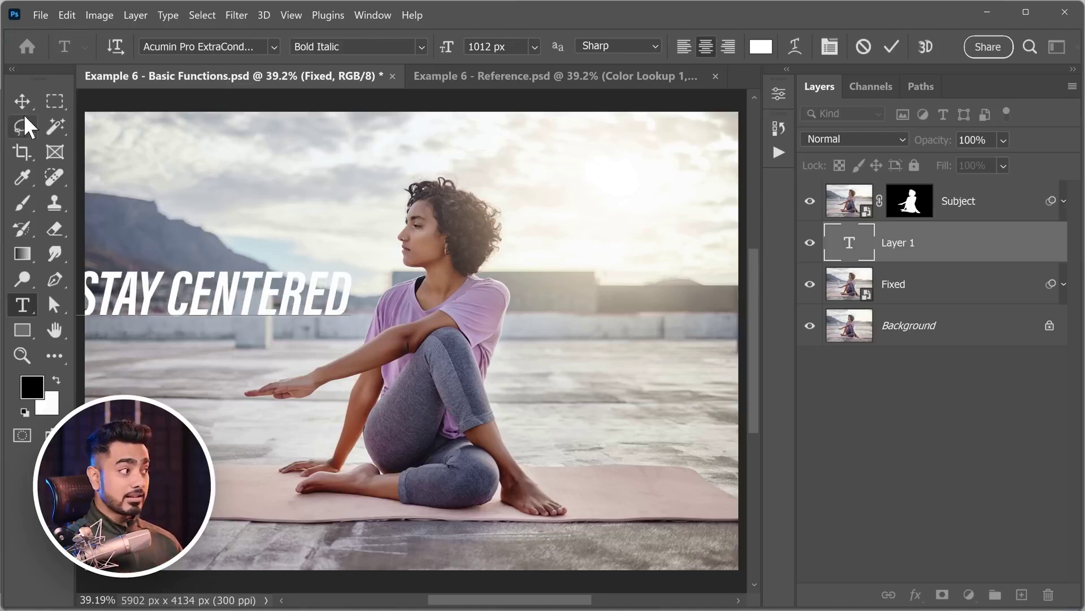
left_click(22, 105)
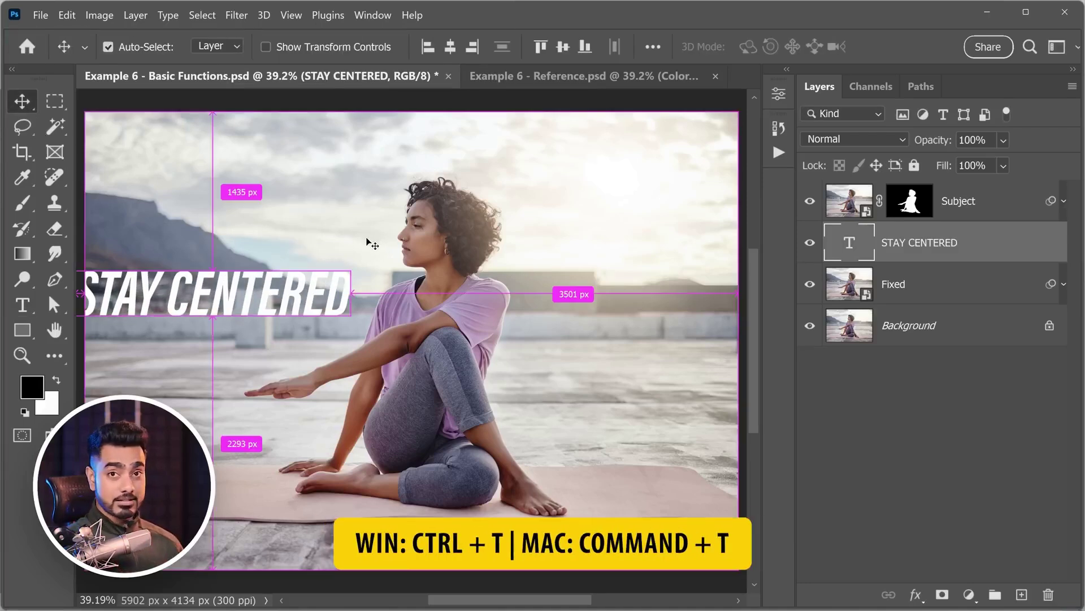
Scale the STAY CENTERED text to about 177% with Free Transform and place it across the sky behind the woman's head
key("ctrl+t")
left_click_drag(286, 297, 403, 162)
left_click_drag(468, 197, 676, 243)
left_click_drag(484, 216, 485, 197)
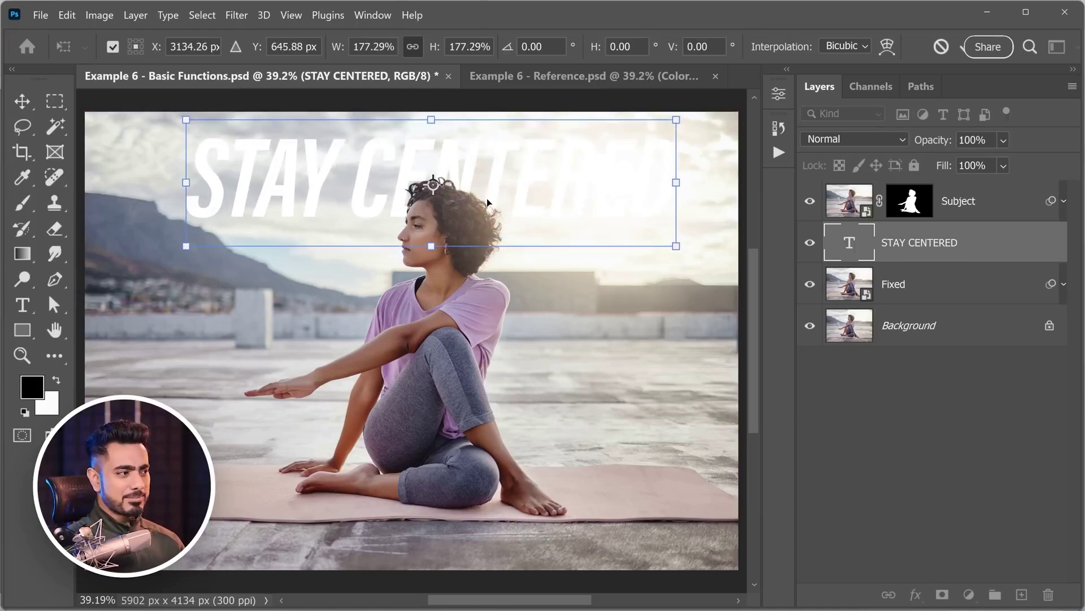
key("Return")
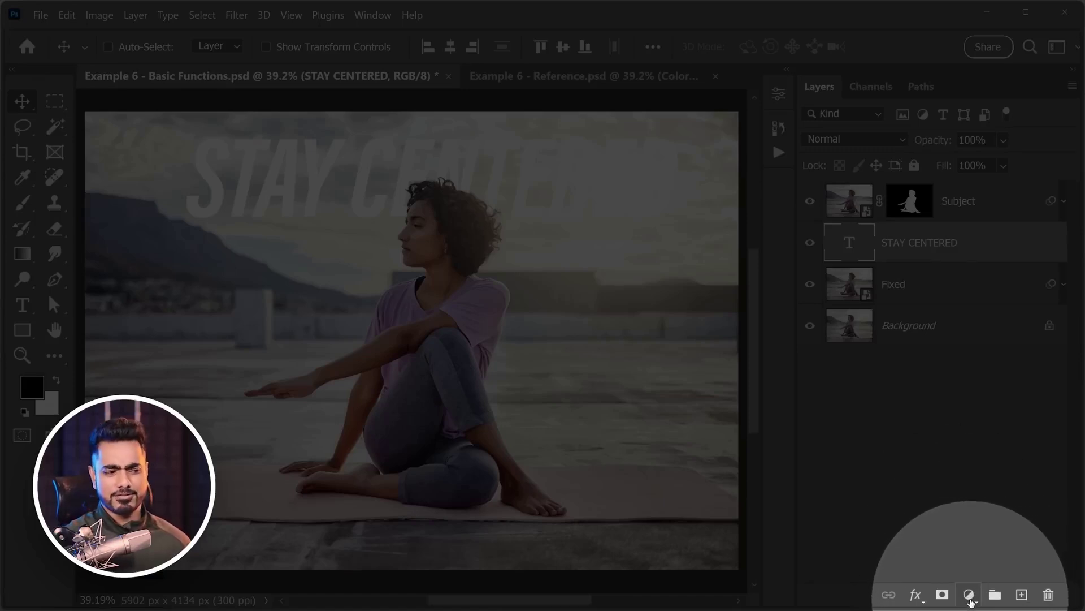
Add an Exposure adjustment layer and place it directly beneath the STAY CENTERED text layer
left_click(970, 596)
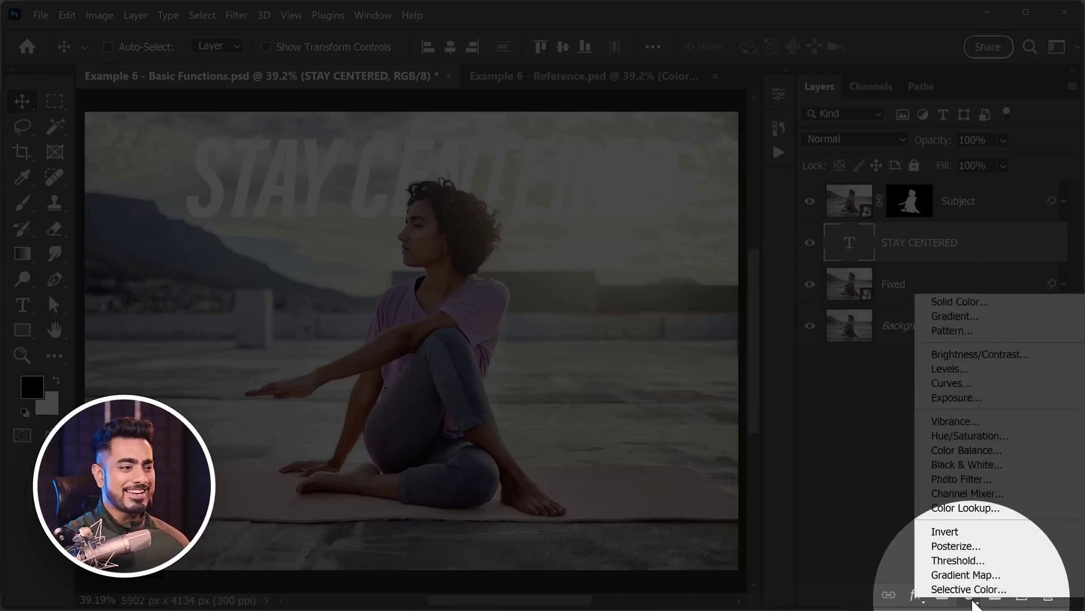
left_click(988, 398)
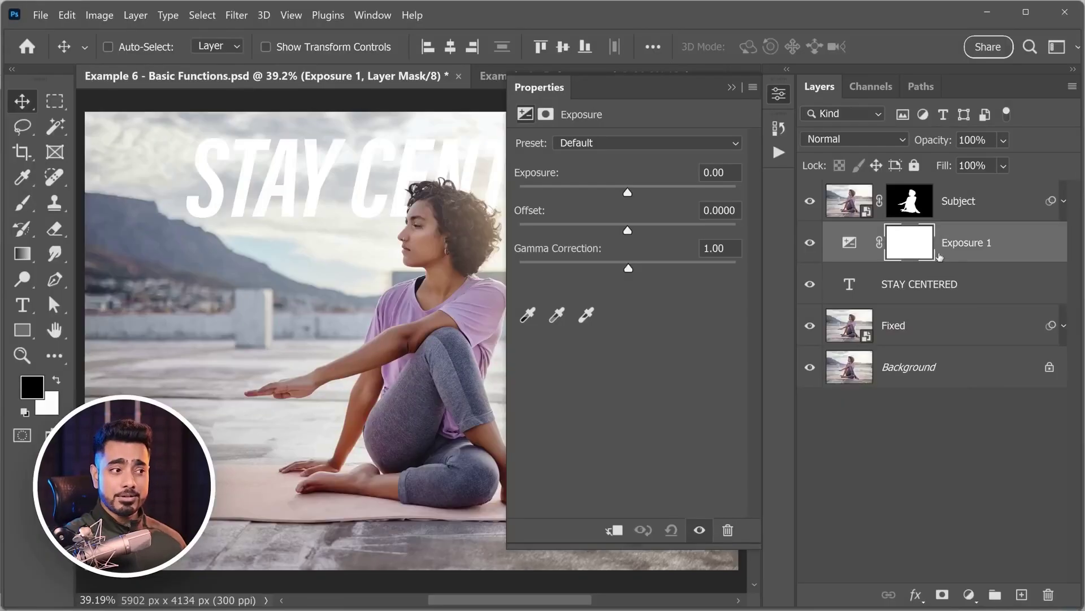
left_click_drag(995, 255, 1008, 298)
Lower the Exposure value of the adjustment layer to darken the background behind the text and the woman, and close its properties
left_click_drag(413, 251, 247, 273)
left_click_drag(627, 193, 622, 192)
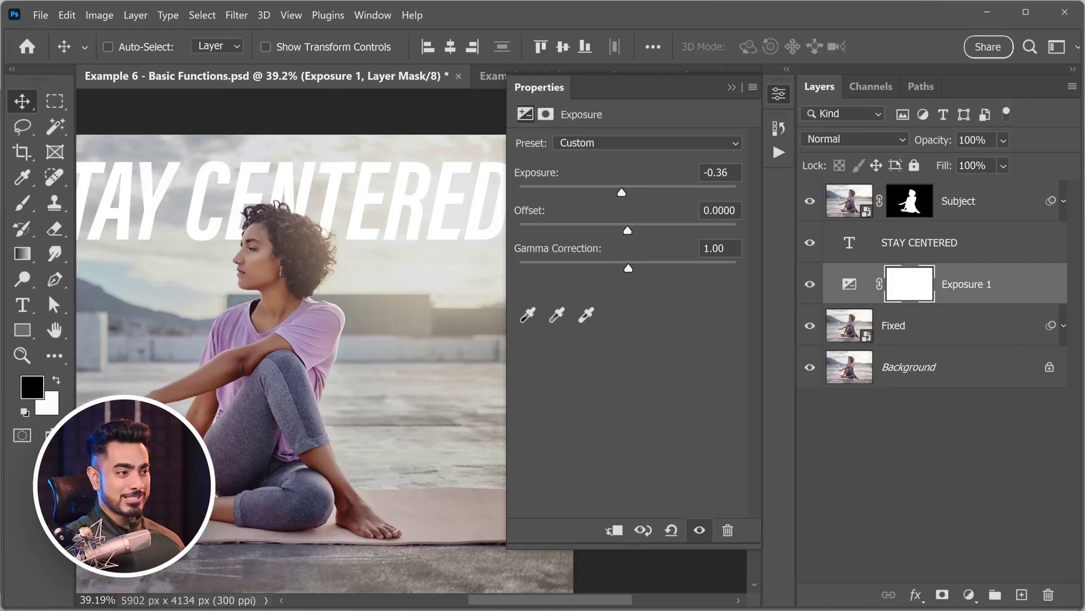
left_click_drag(729, 172, 716, 173)
type("5")
key("Return")
left_click(731, 87)
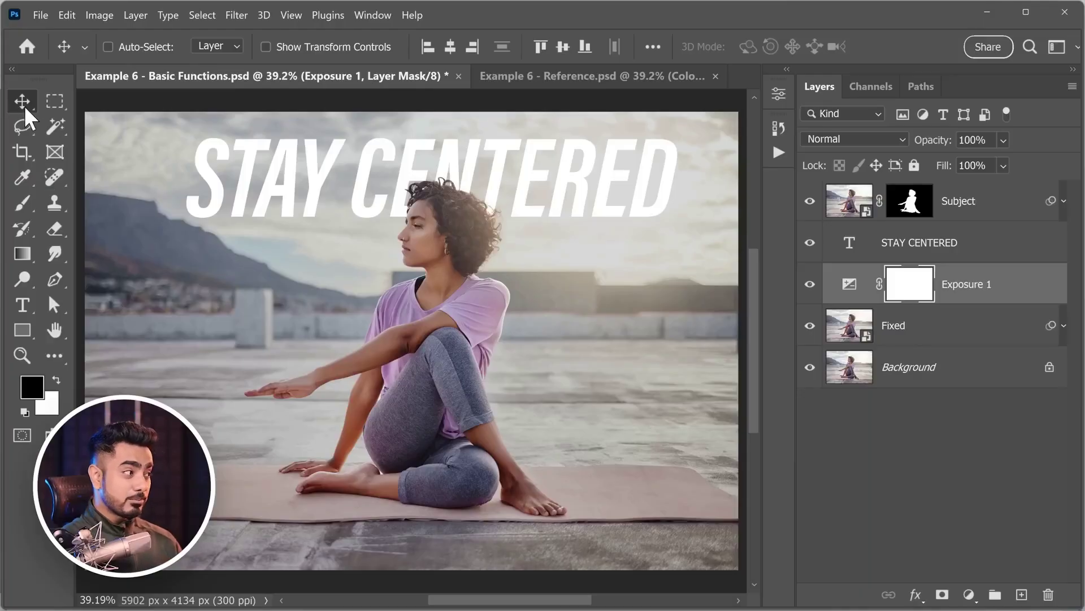
Check that Align To is set to Canvas, and center the STAY CENTERED text horizontally on the canvas
left_click(653, 46)
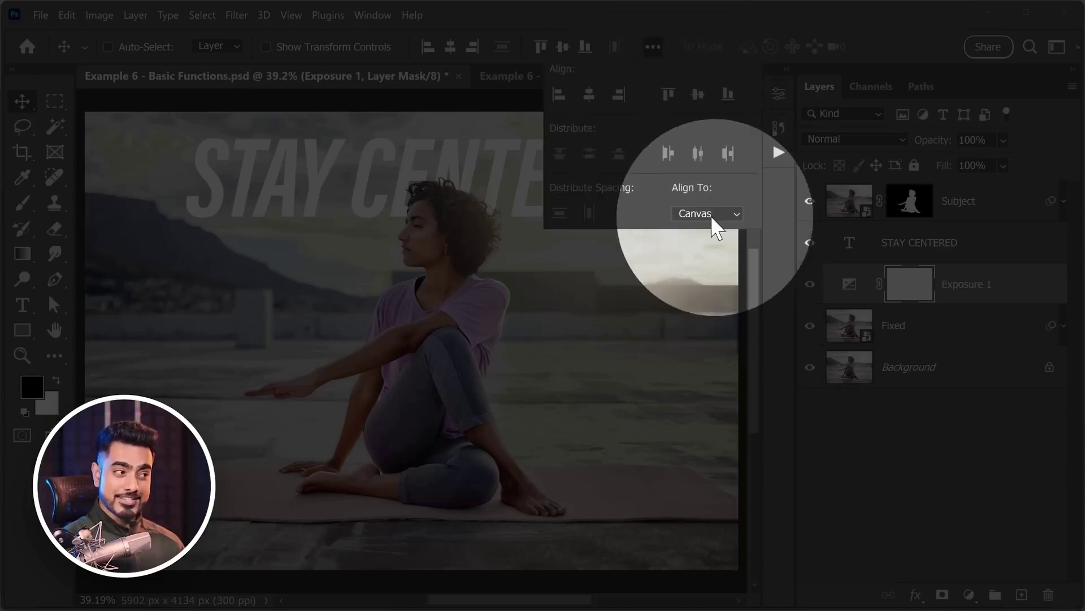
left_click(655, 48)
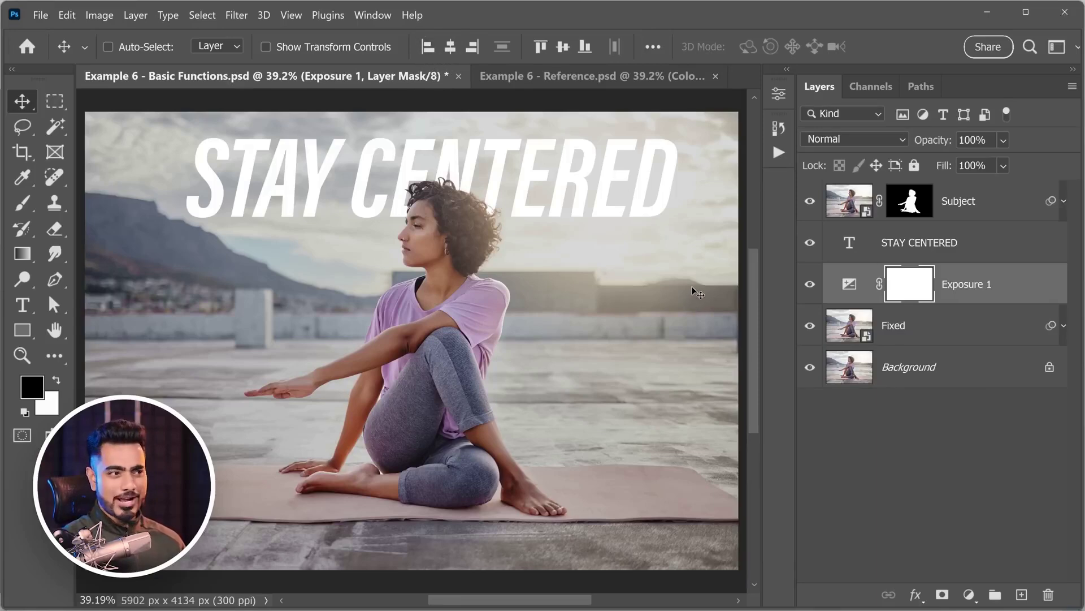
left_click(988, 258)
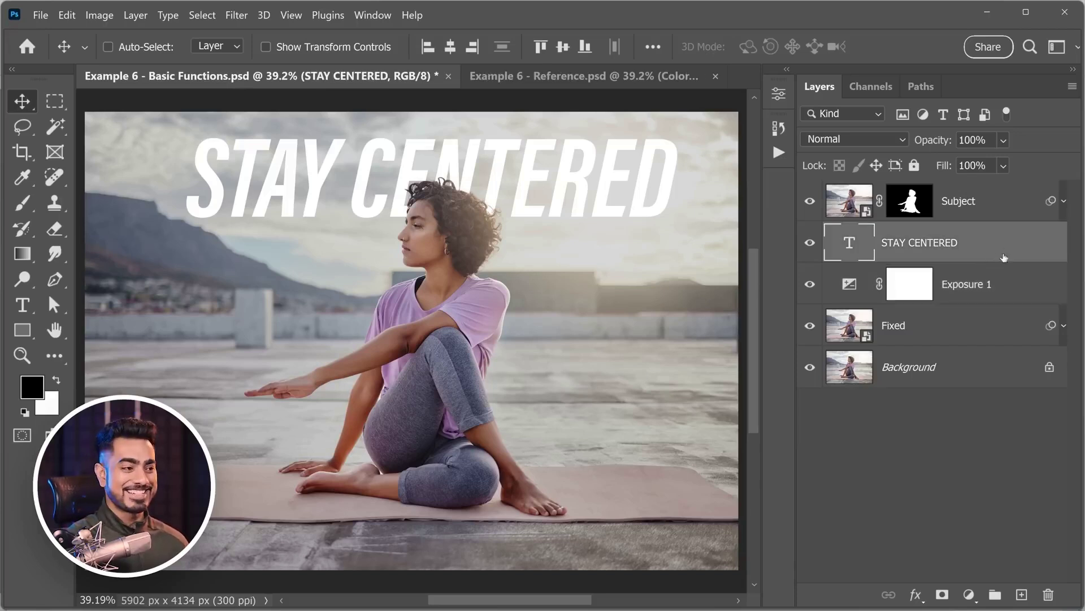
left_click(451, 47)
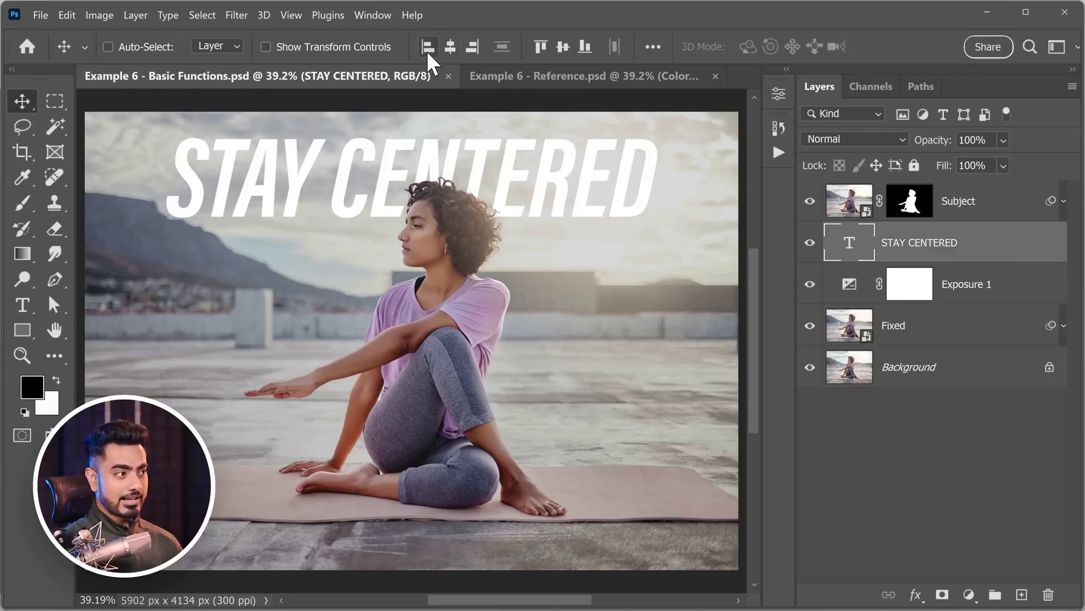
Try the left, right and vertical-center alignments on the text, undo them, and center it horizontally again
left_click(428, 47)
left_click(471, 47)
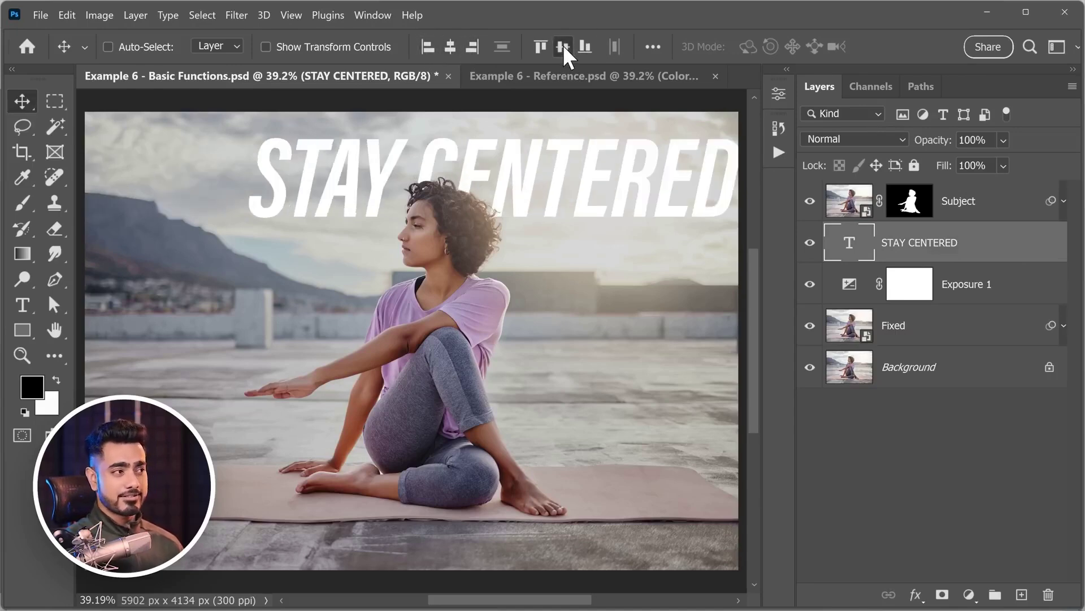
left_click(563, 46)
left_click(450, 47)
key("ctrl+z")
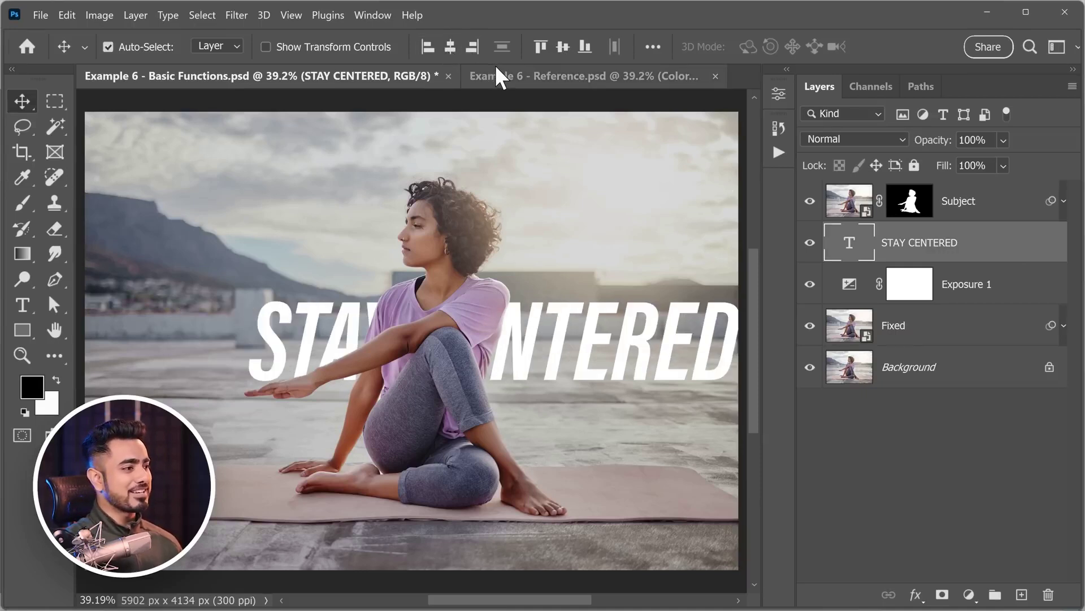
key("ctrl+z")
left_click(456, 46)
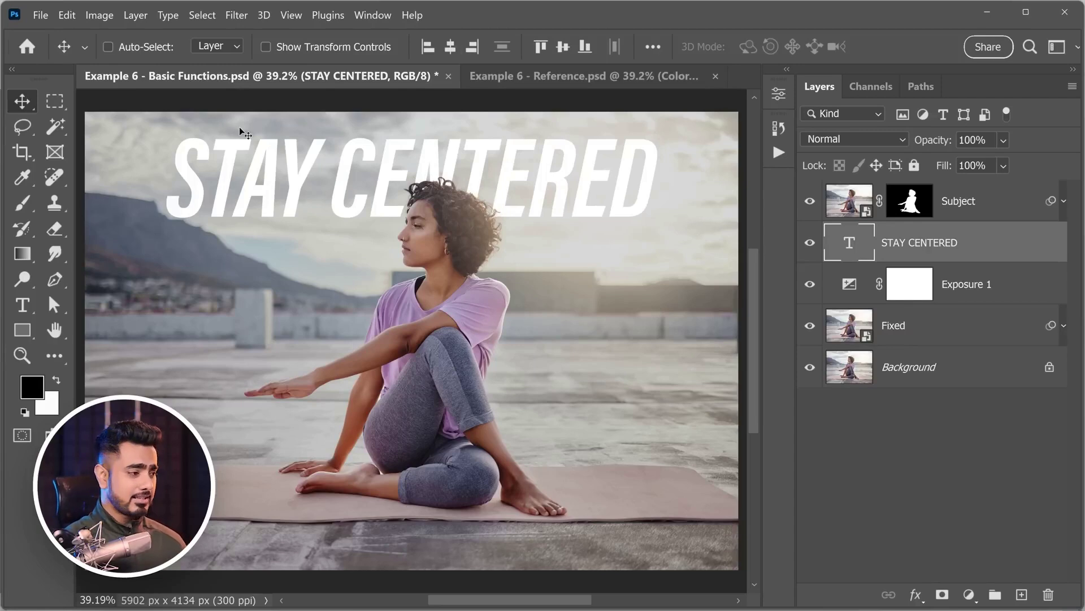
Extend the canvas past the photo's right edge to a width of about 6380 px with the Crop Tool
scroll(466, 218, "up", 1)
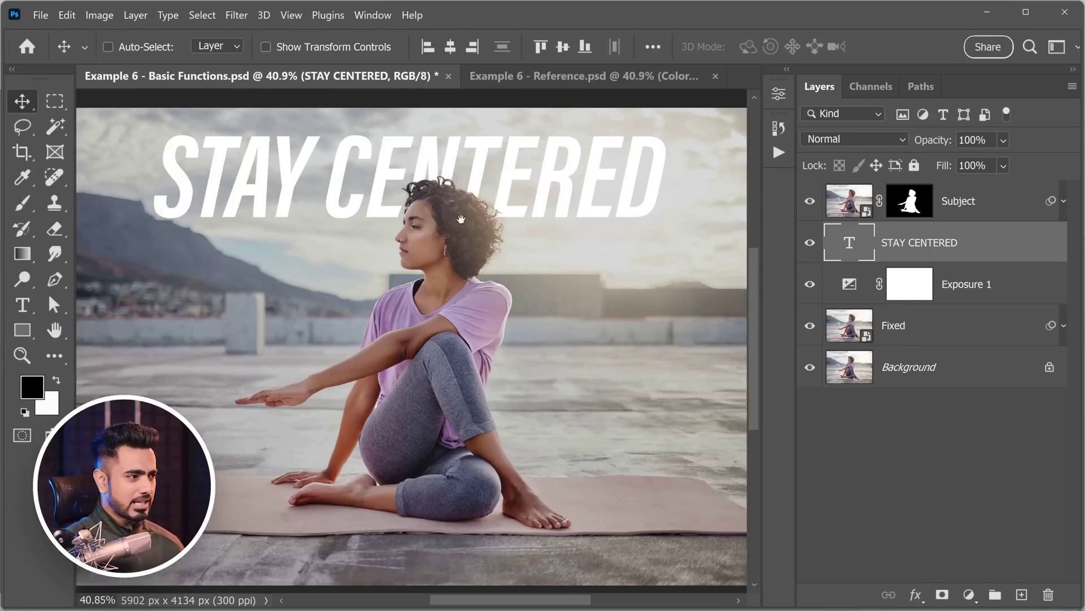
key("ctrl")
scroll(465, 218, "down", 3)
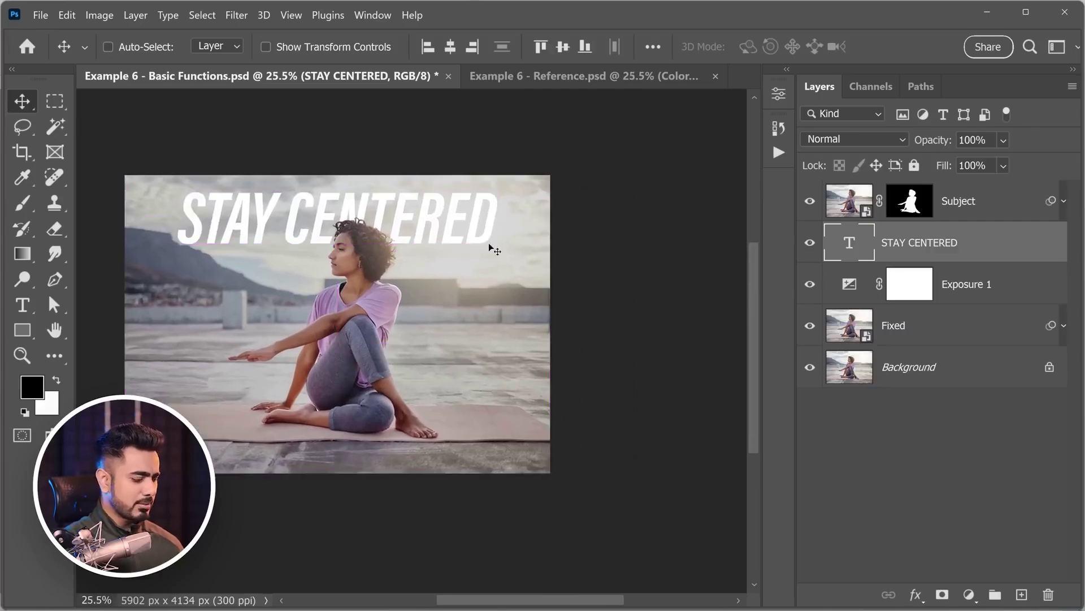
key("c")
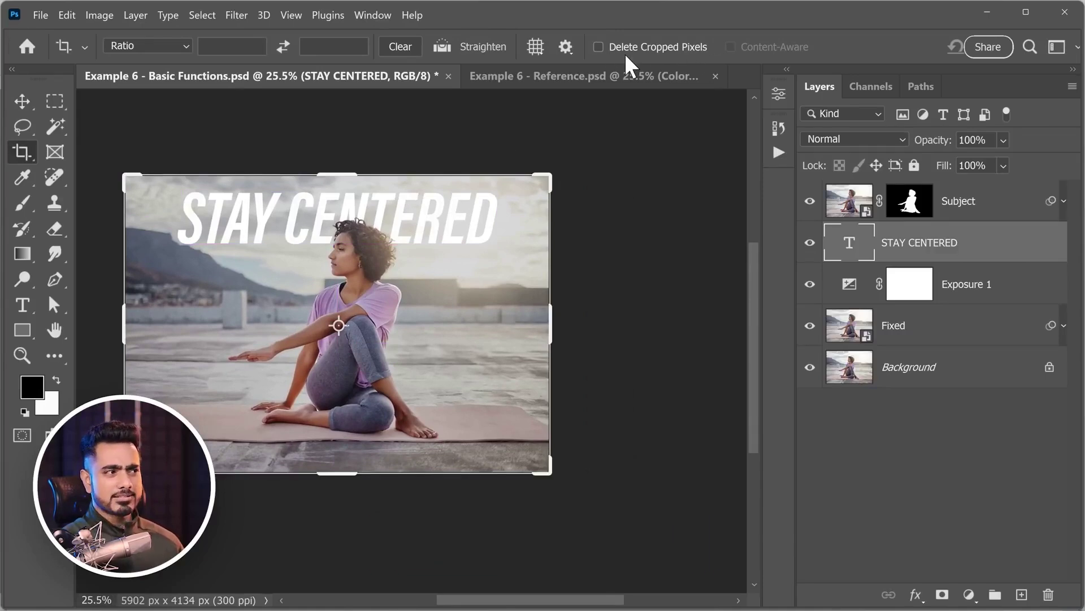
left_click_drag(553, 322, 571, 323)
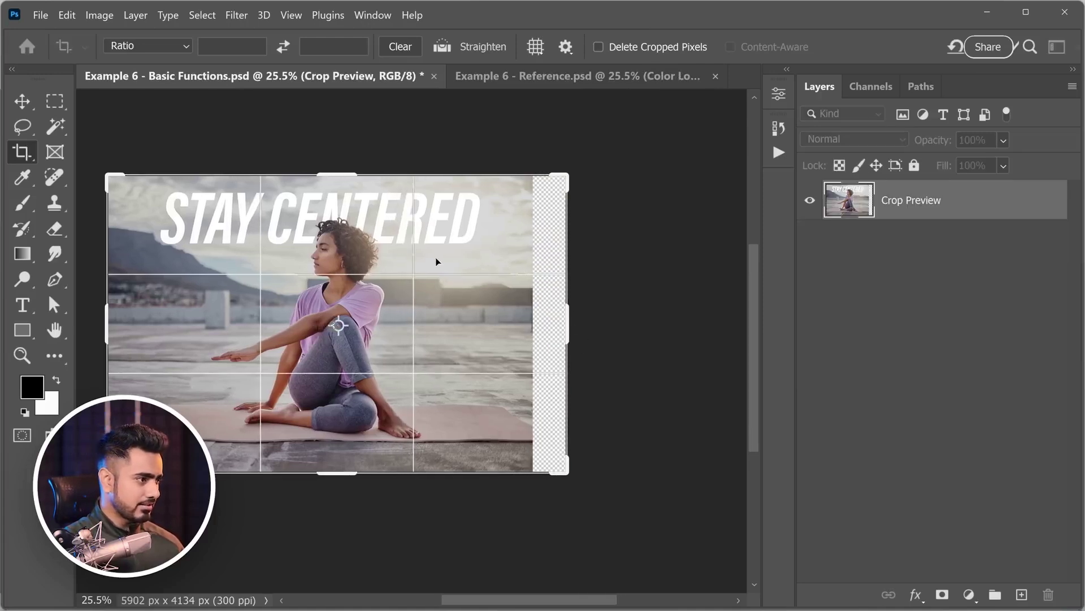
key("Return")
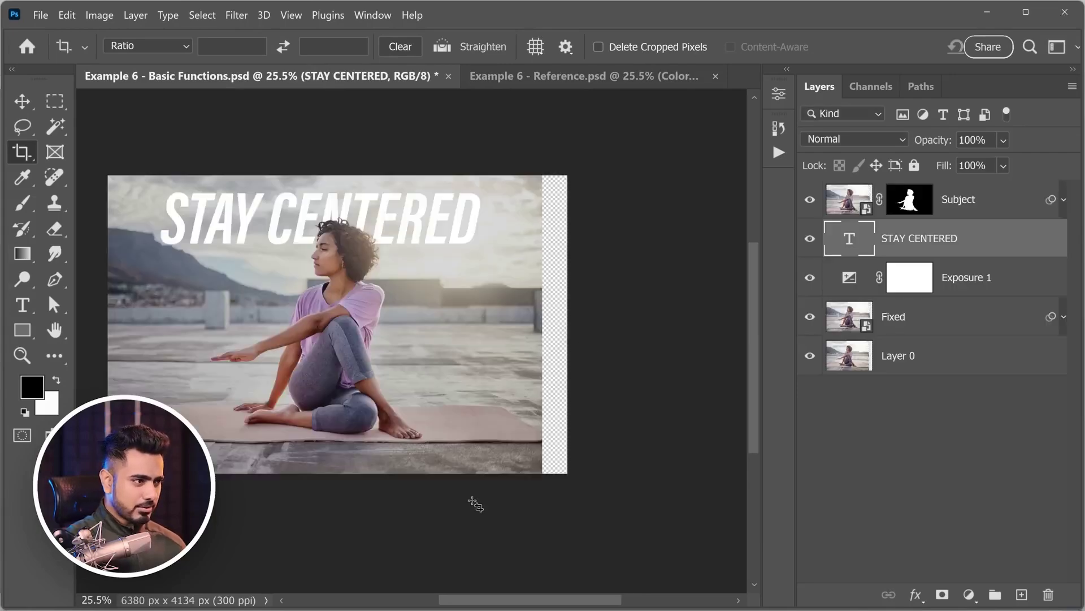
scroll(450, 377, "up", 2)
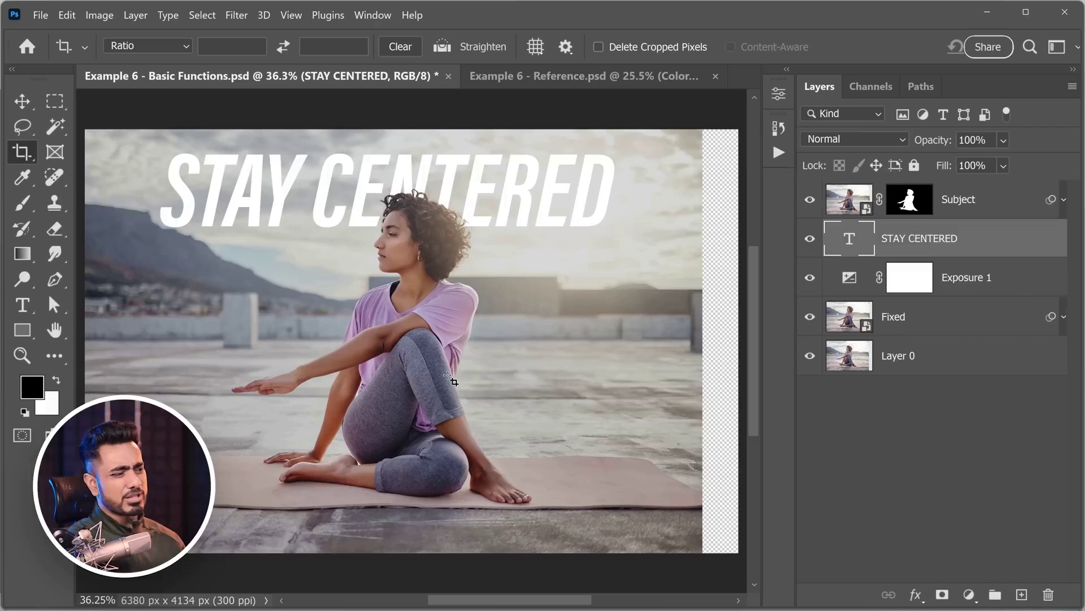
left_click_drag(543, 210, 502, 221)
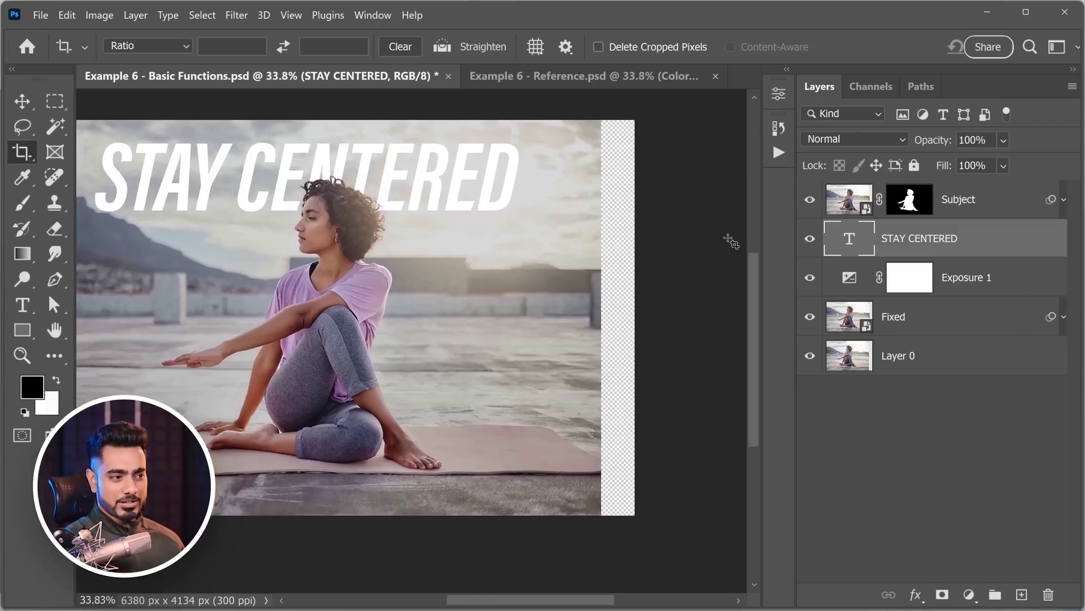
Make the Fixed layer active and try a rectangular selection from beside the woman's foot into the empty strip
left_click(927, 321)
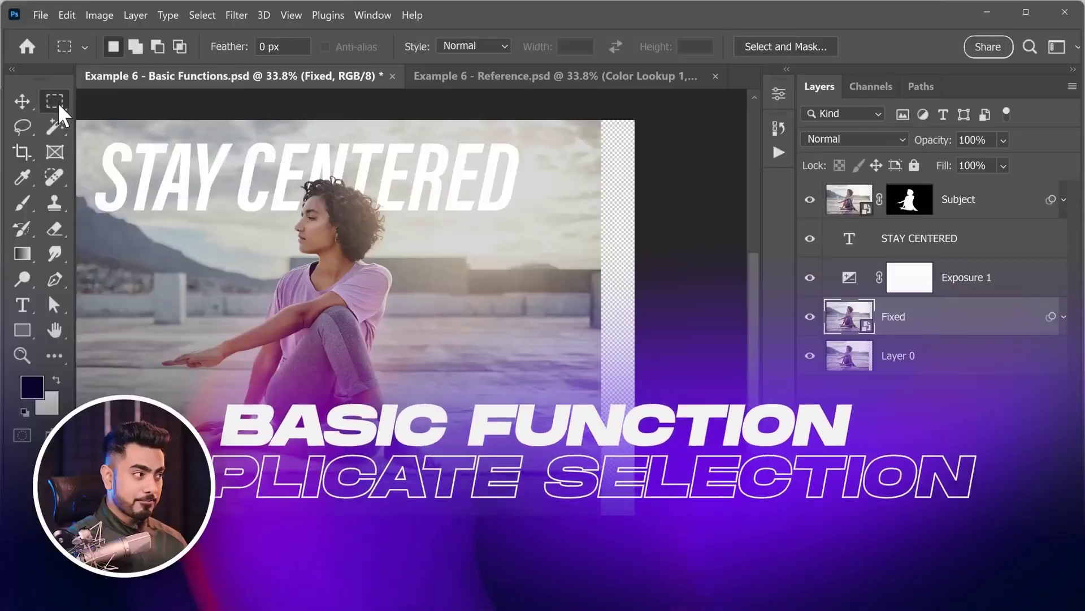
left_click_drag(619, 120, 450, 557)
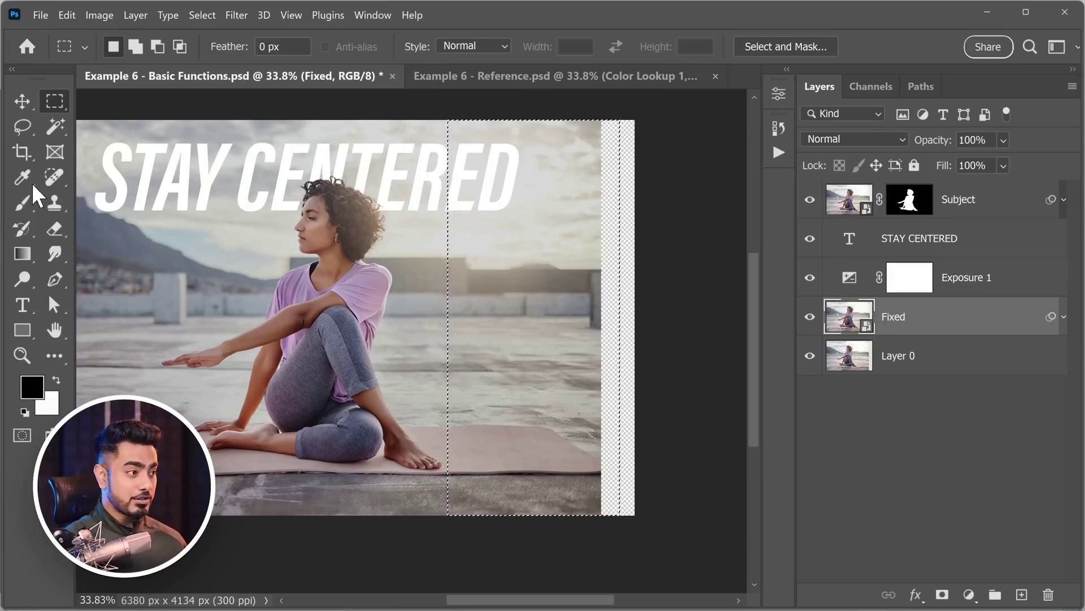
right_click(53, 102)
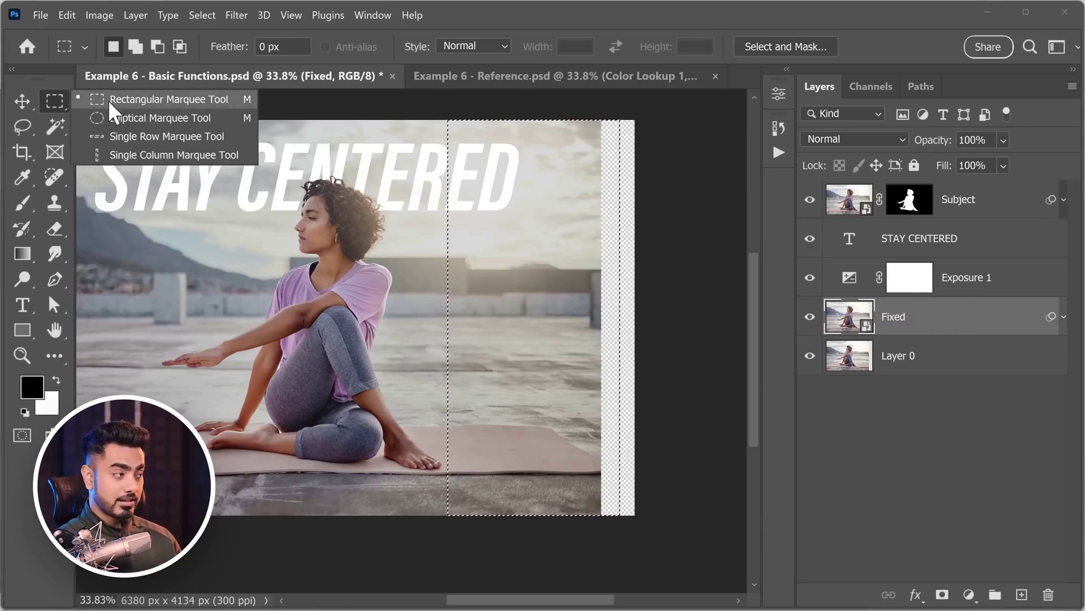
left_click(110, 100)
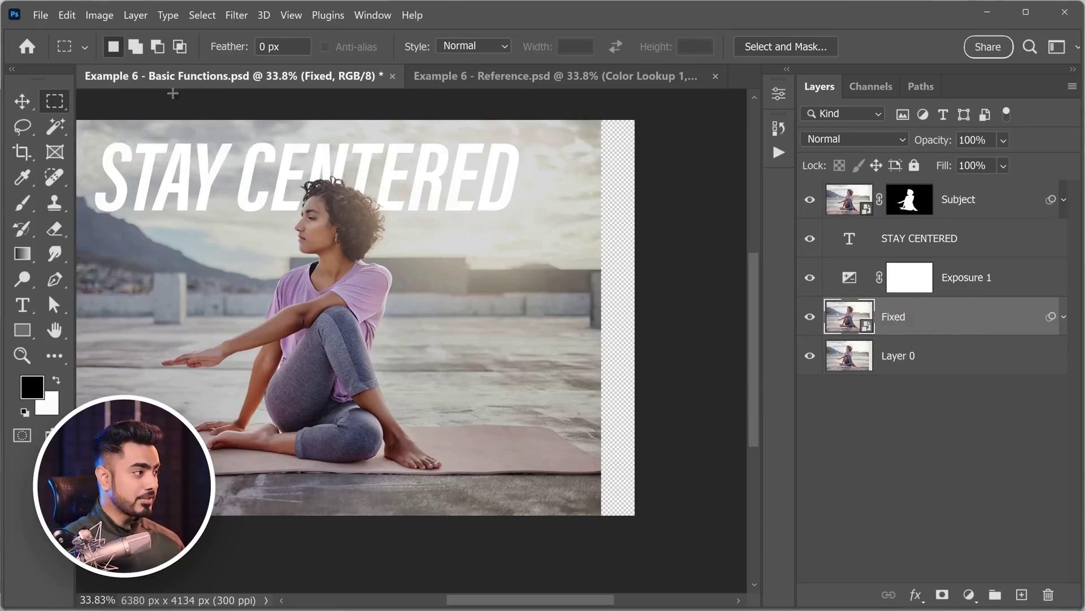
Select the full-height area from beside the woman's foot to the canvas's right edge with the Rectangular Marquee Tool
left_click(24, 107)
right_click(54, 103)
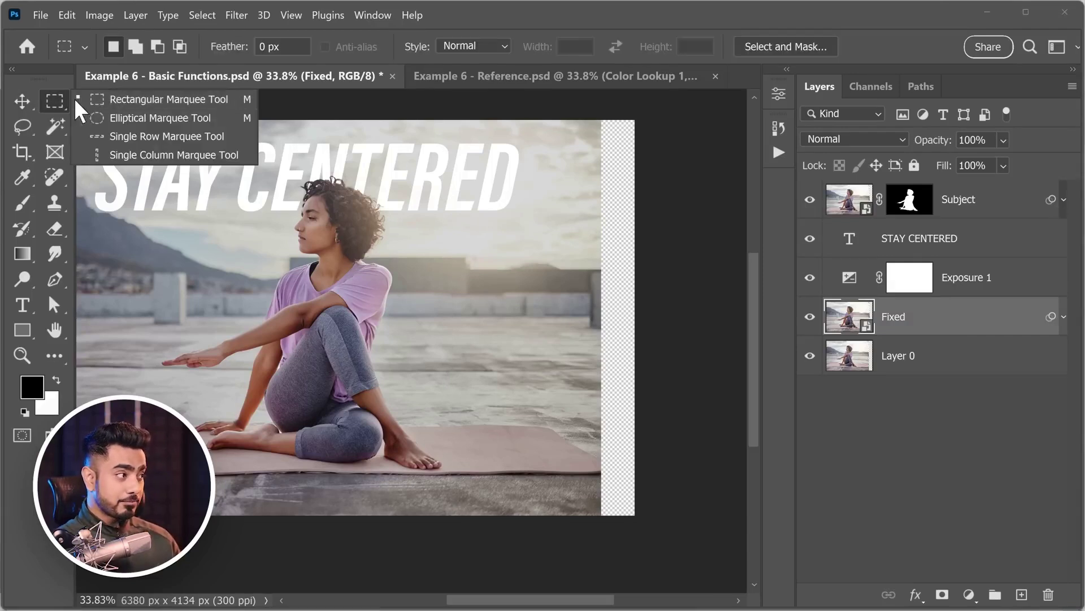
left_click(114, 99)
left_click_drag(717, 101, 450, 548)
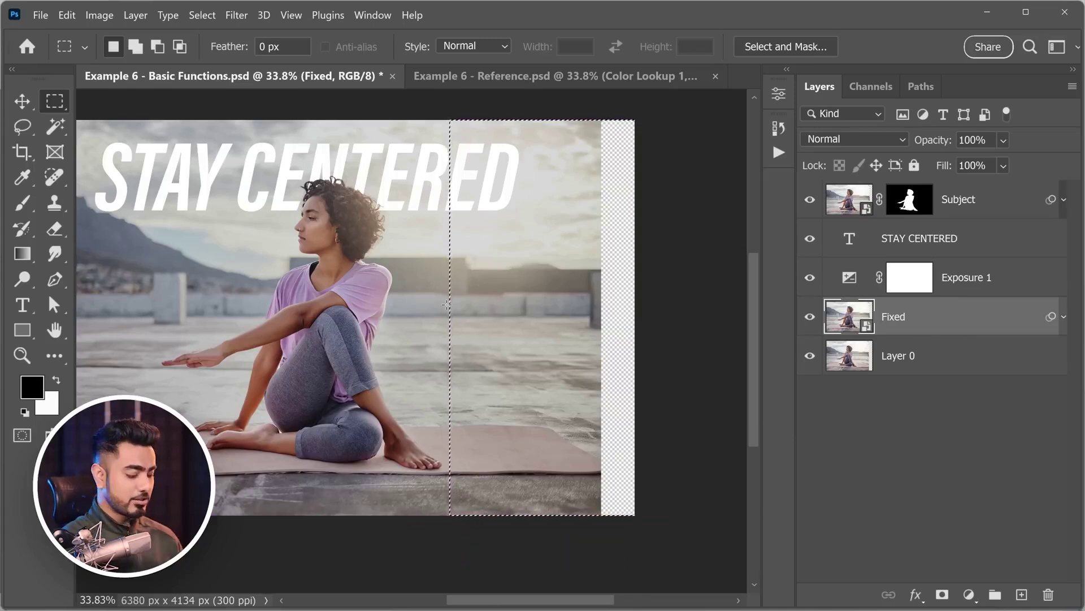
Copy the selected area of the Fixed layer to a new layer, view it alone, and show the other layers again
key("ctrl+j")
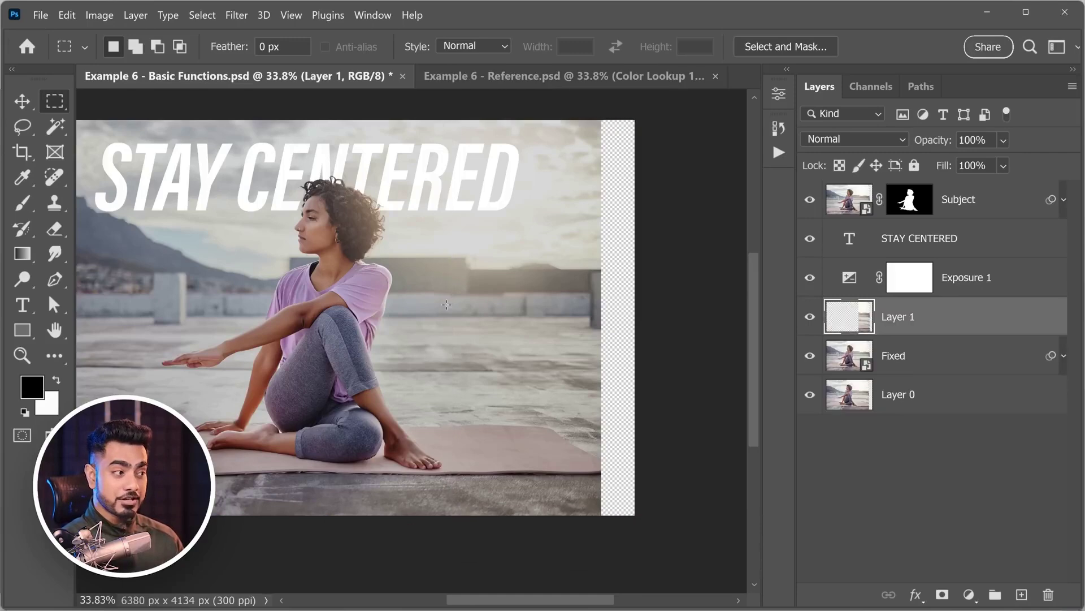
left_click(811, 318, "alt")
left_click(811, 318, "alt")
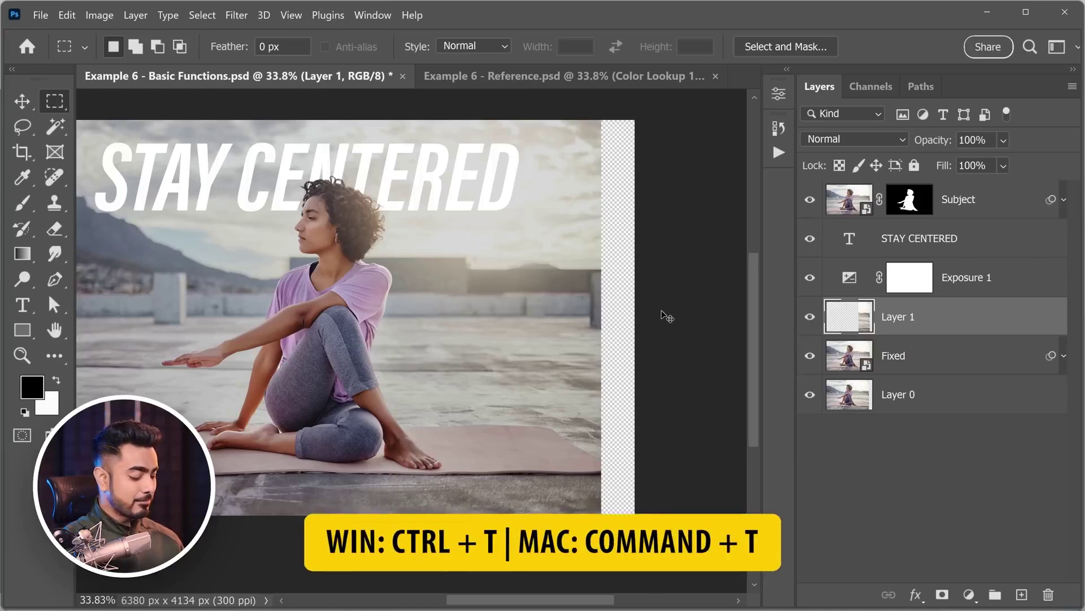
Stretch the copied background strip on Layer 1 horizontally to the canvas's right edge with Free Transform, without keeping proportions
key("ctrl+t")
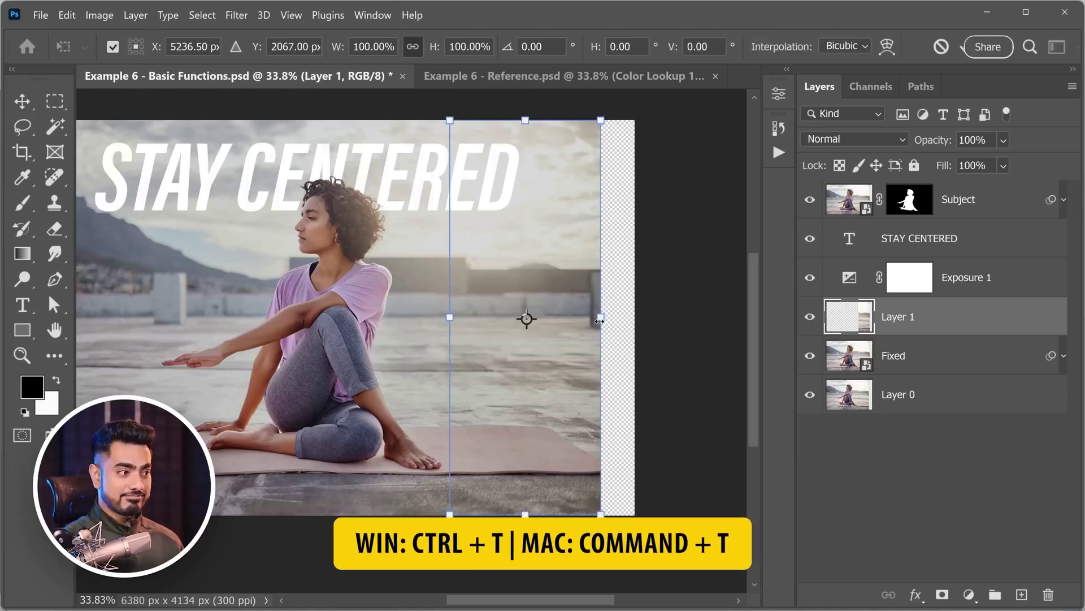
mouse_move(601, 317)
left_mouse_down()
mouse_move(625, 317)
mouse_move(613, 318)
left_mouse_up()
key("ctrl+z")
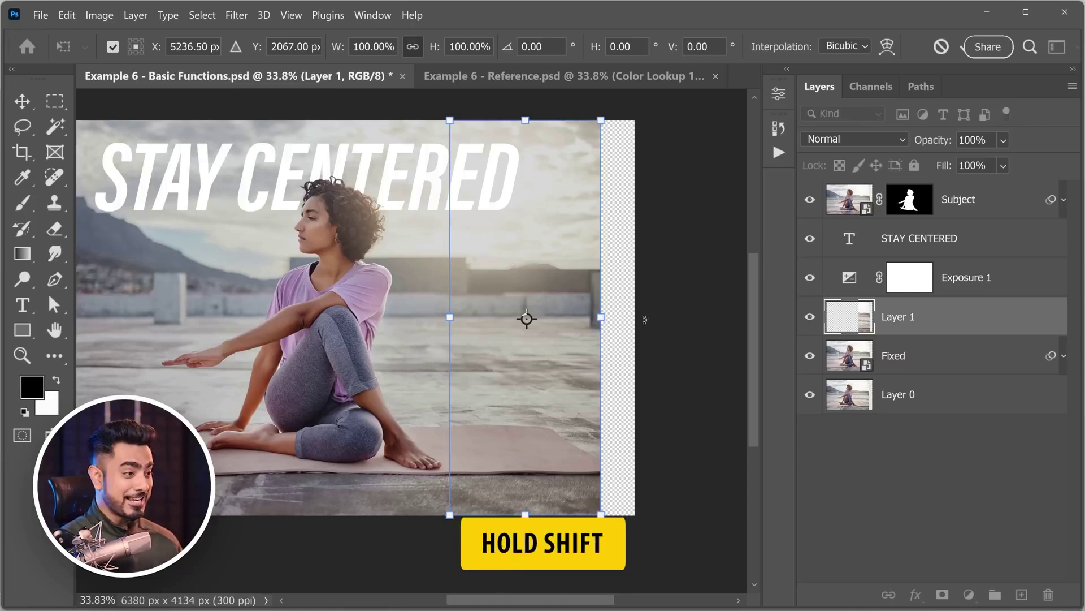
left_click_drag(600, 319, 634, 317)
key("Return")
key("m")
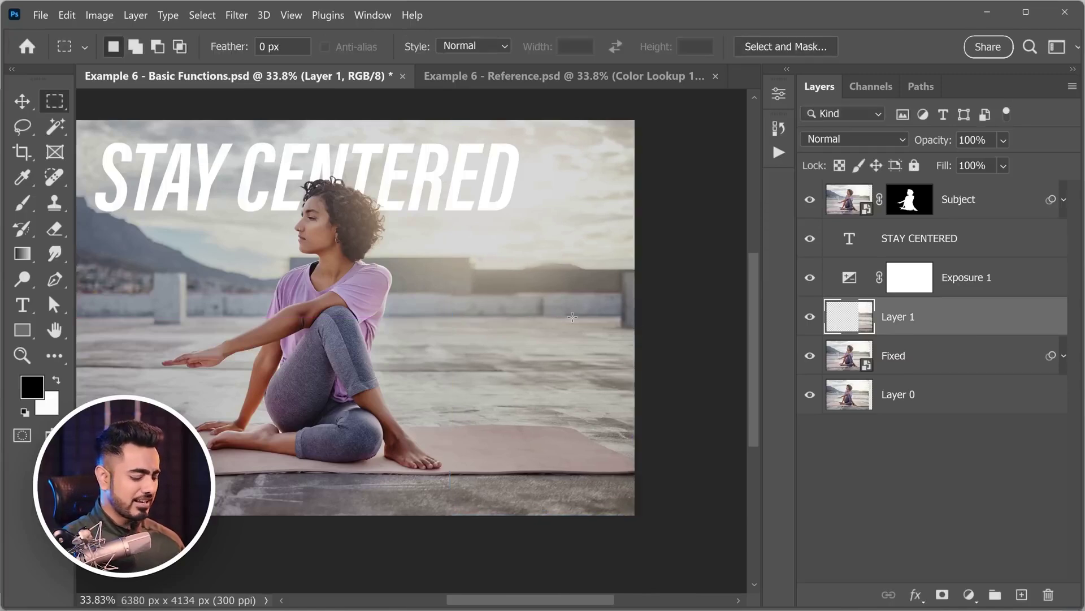
Center the STAY CENTERED text layer horizontally on the widened canvas
scroll(573, 319, "up", 1)
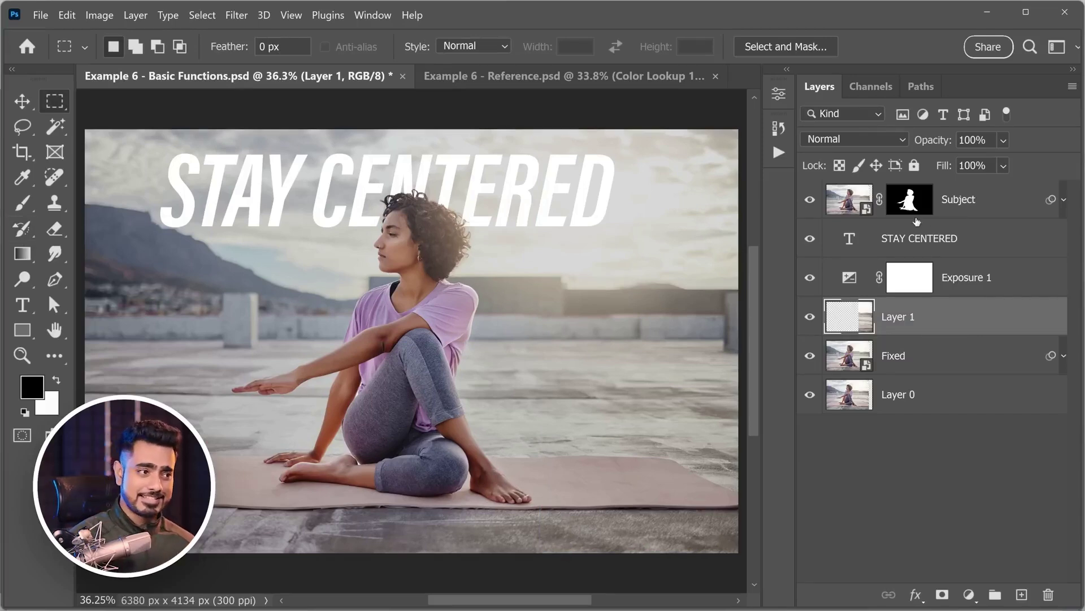
left_click(983, 243)
left_click(21, 102)
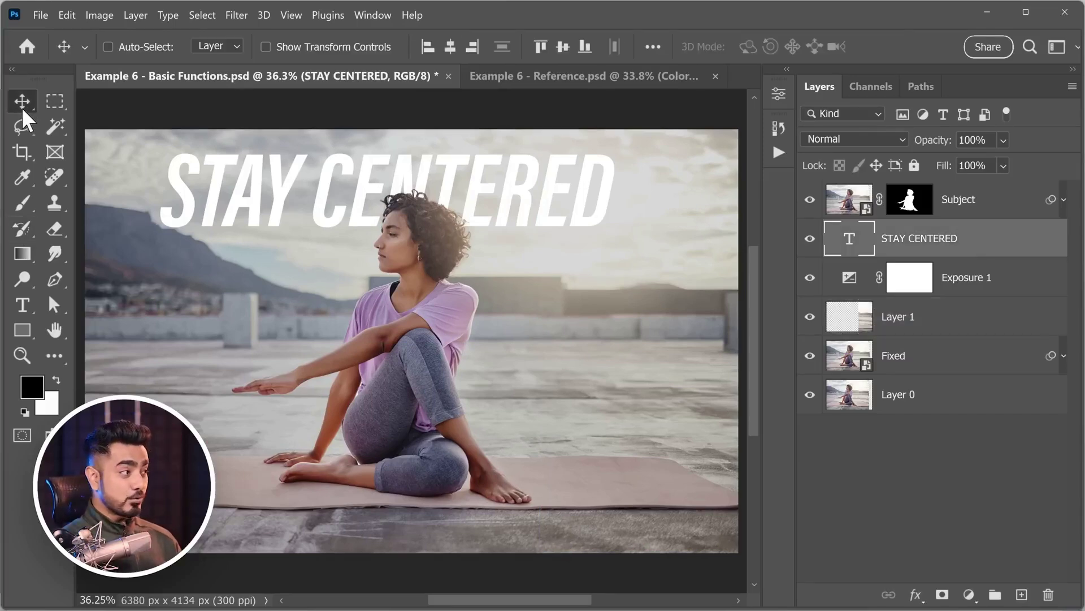
left_click(450, 46)
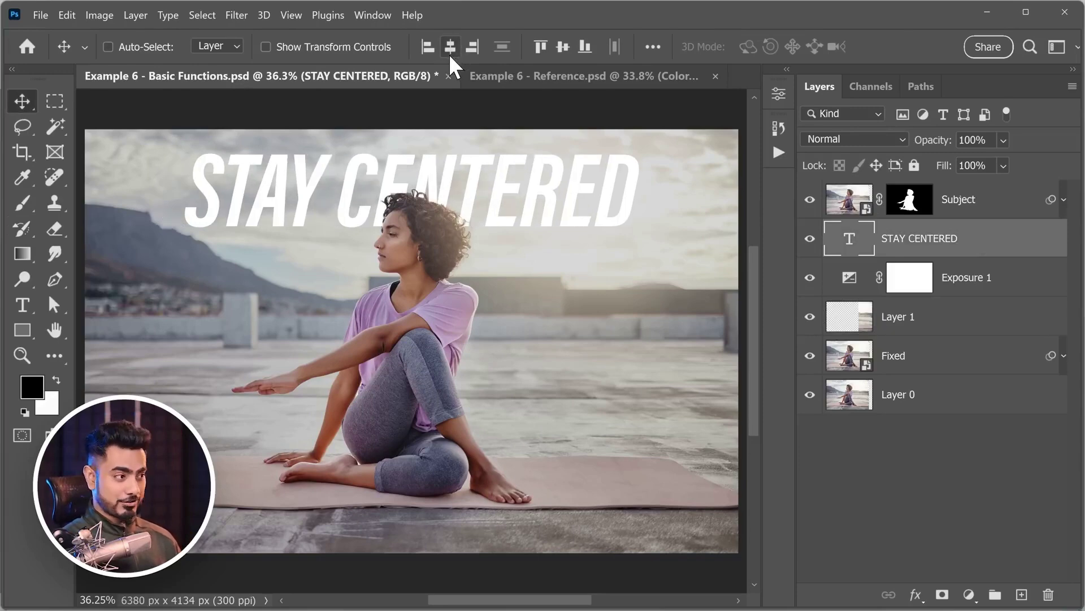
Add a new text layer reading "Tuesdays at 7 am." below the start of the STAY CENTERED heading
left_click(23, 305)
left_click(199, 253)
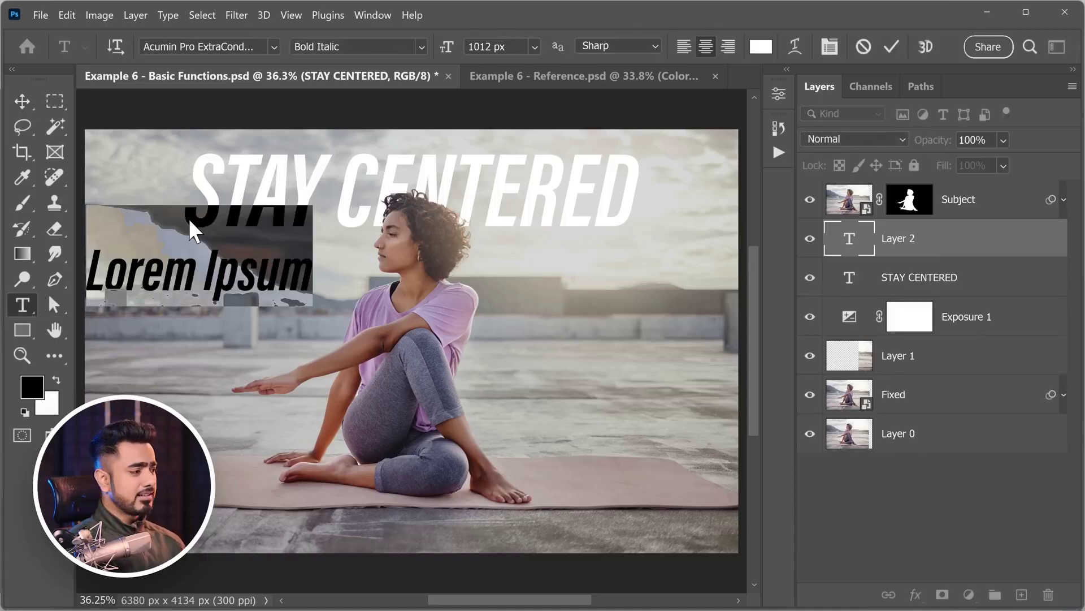
type("Tuesdays a")
type("t 8")
key("BackSpace")
key("BackSpace")
type("7 am.")
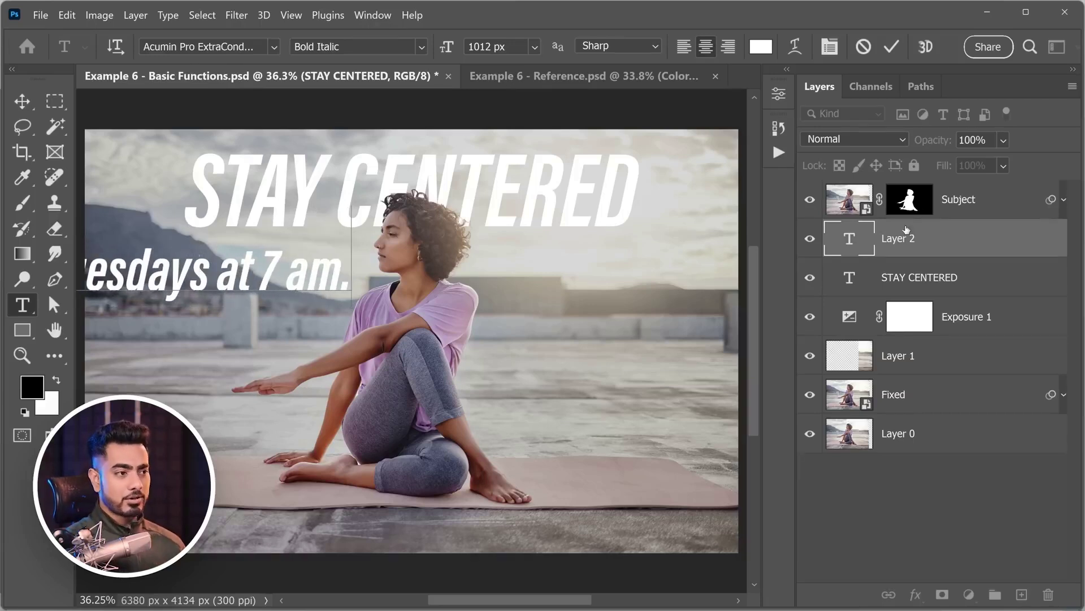
Set the font of the "Tuesdays at 7 am." text to Poppins Bold
left_click(860, 241)
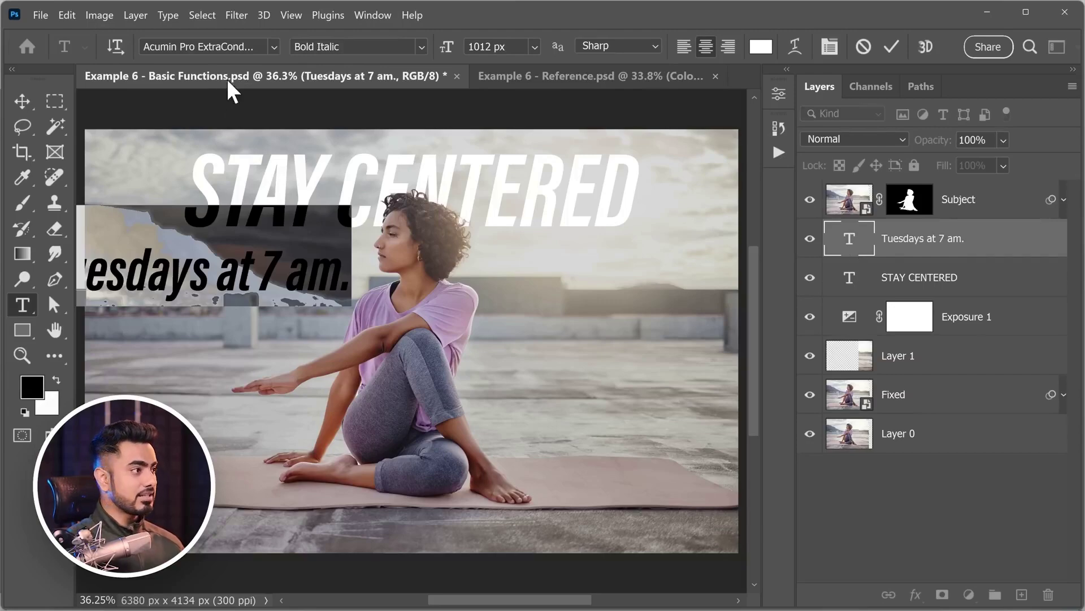
left_click(198, 46)
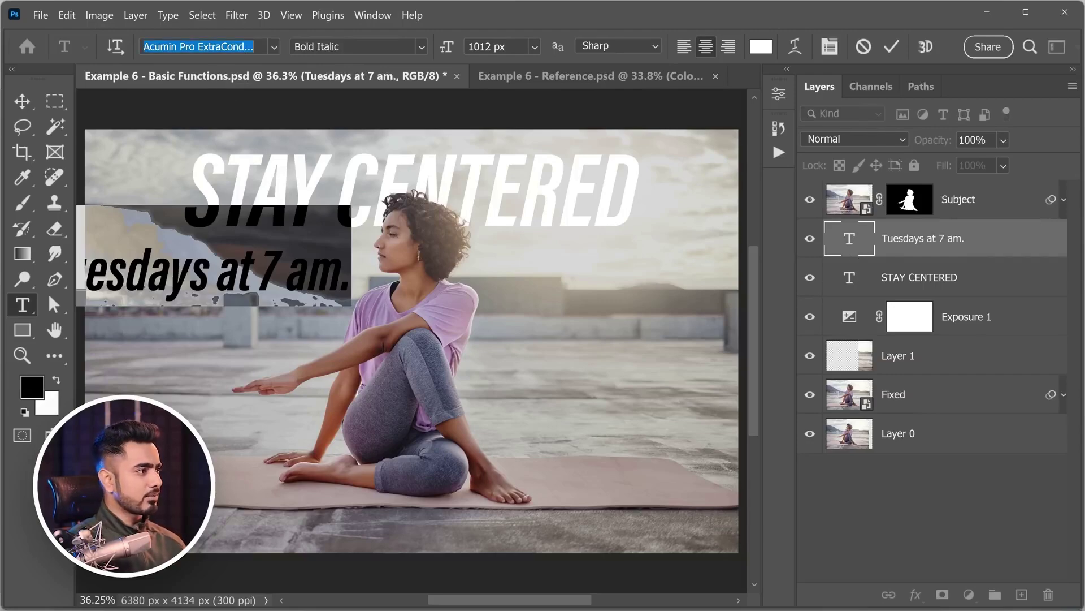
type("popp")
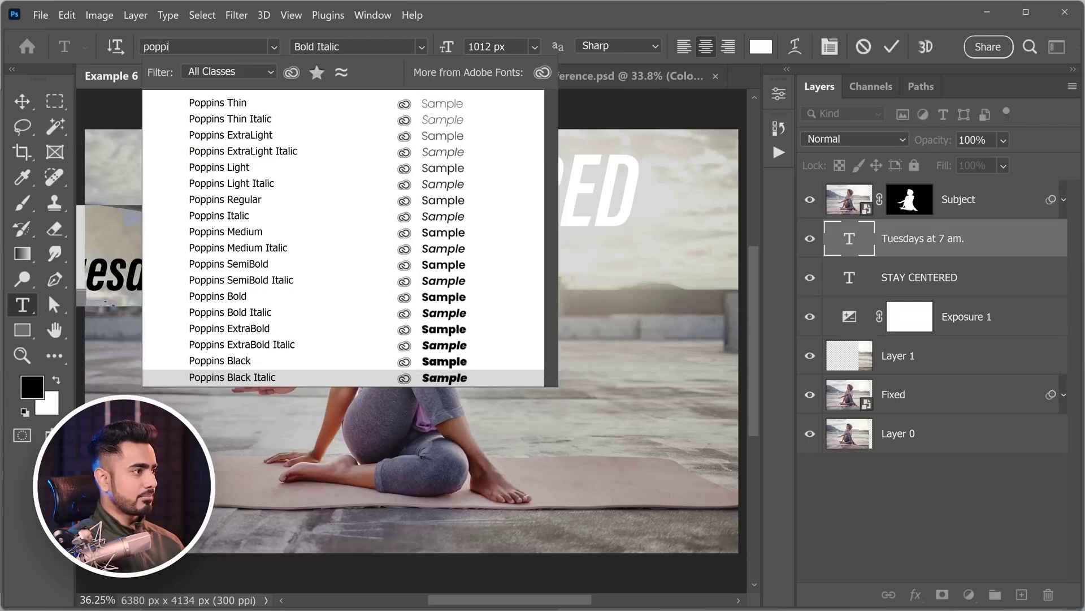
type("i")
left_click(255, 301)
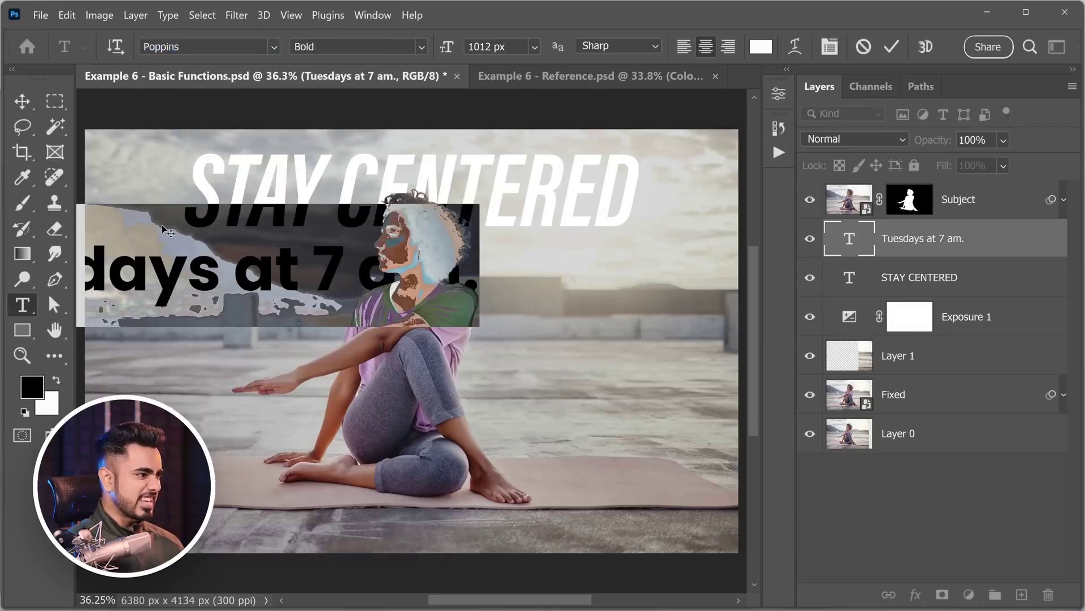
Scale "Tuesdays at 7 am." down to fit under the heading's left end before the woman's face, and duplicate it to her other side
left_click(23, 103)
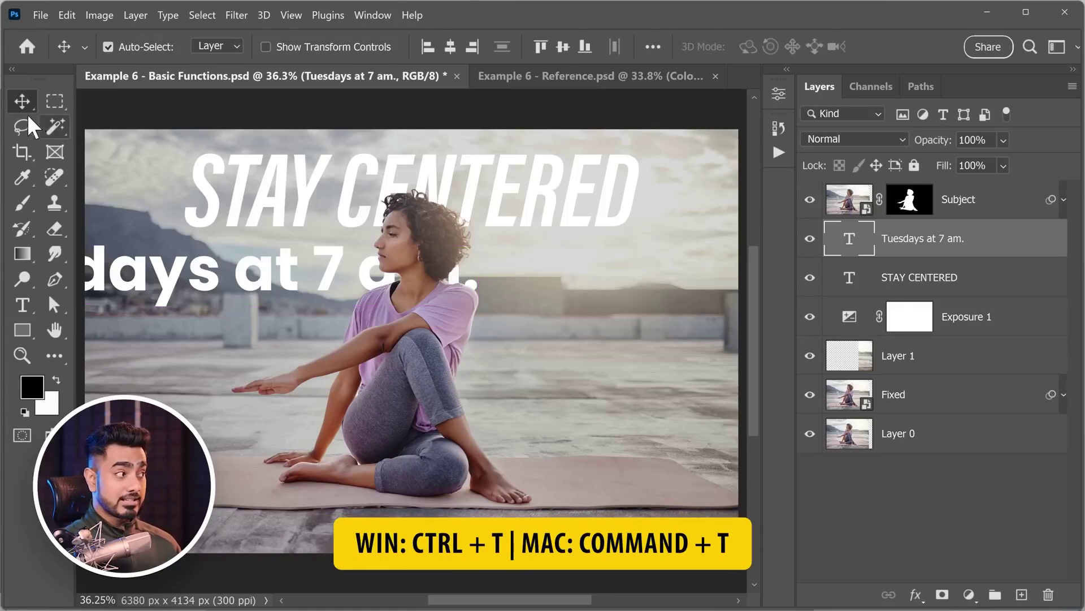
key("ctrl+t")
left_click_drag(476, 324, 372, 263)
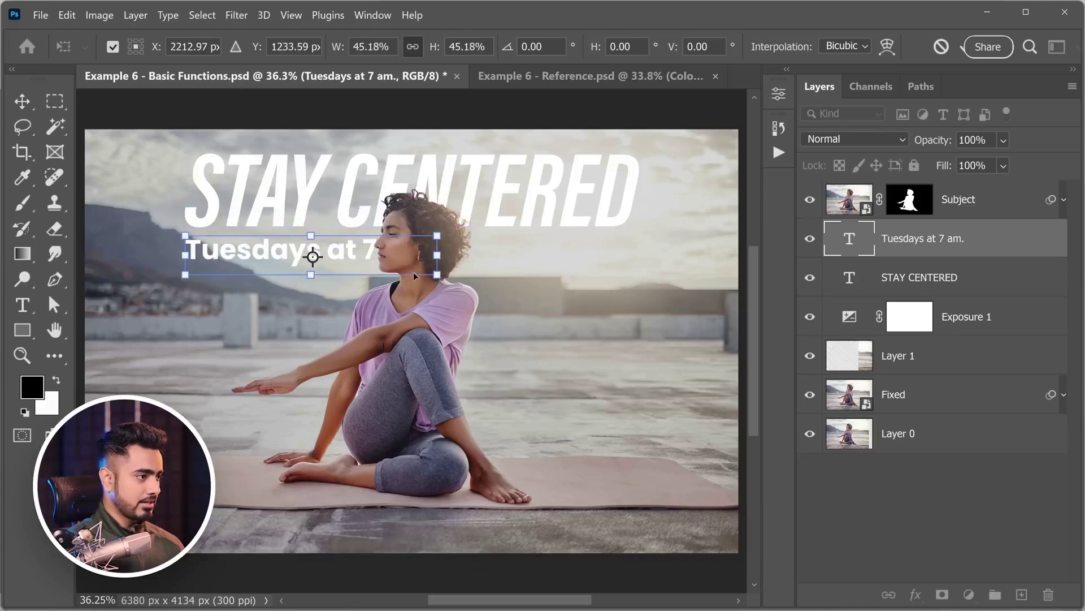
left_click_drag(436, 274, 368, 265)
key("Return")
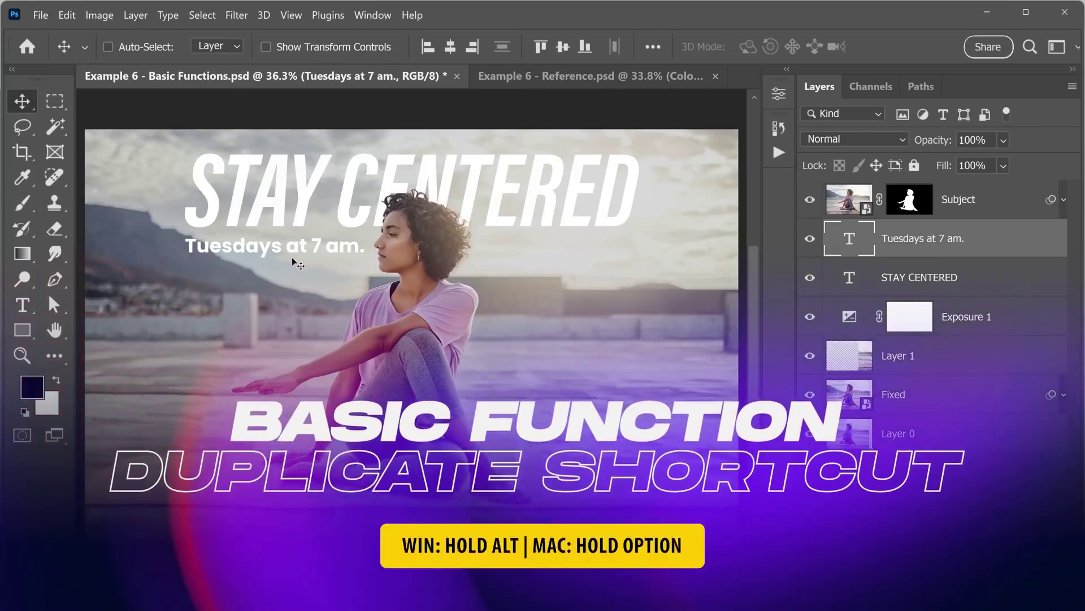
left_click_drag(292, 257, 588, 251)
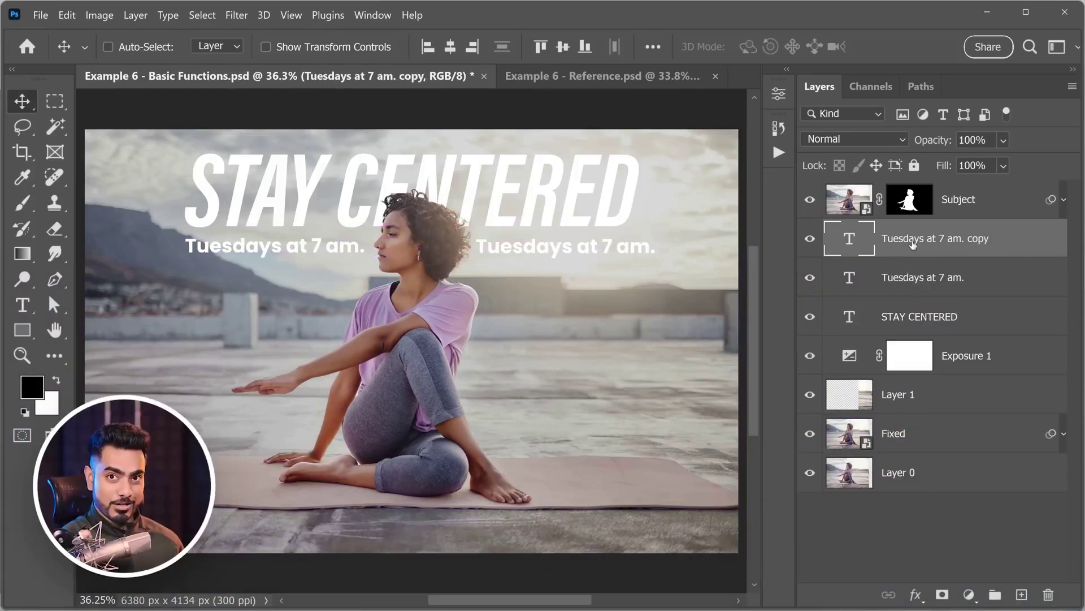
Try duplicating the Subject layer to the right of the woman, and undo the duplication
left_click(999, 208)
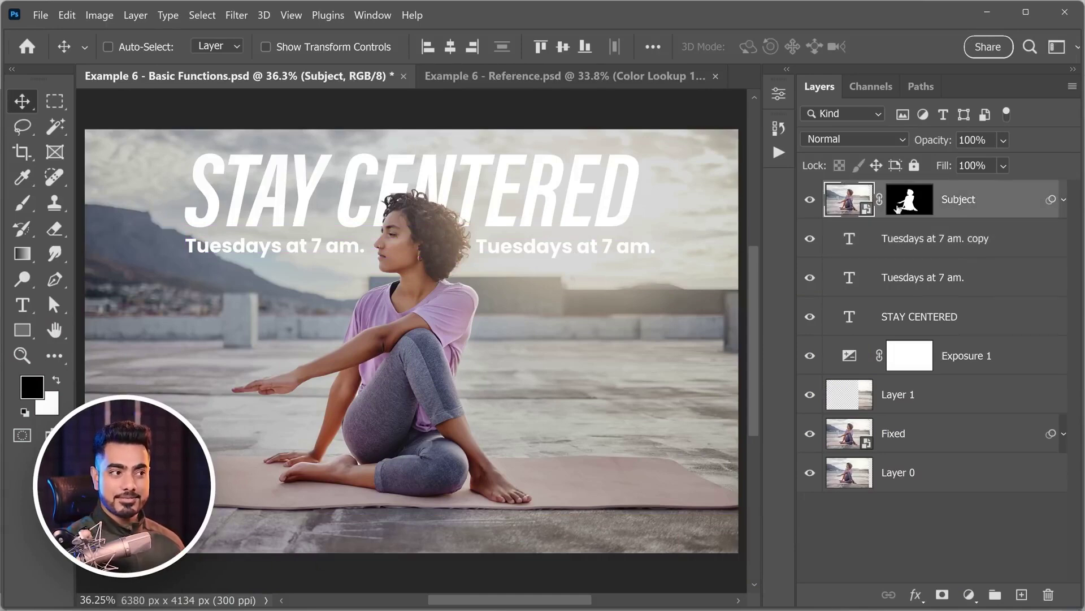
left_click(810, 202)
left_click(809, 203)
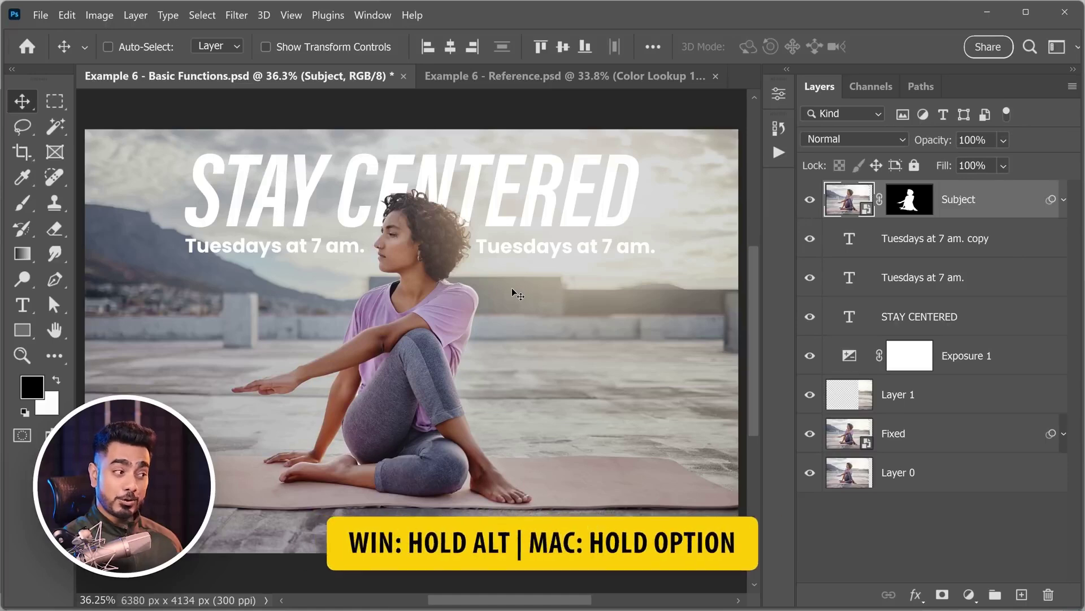
left_click_drag(450, 312, 654, 352)
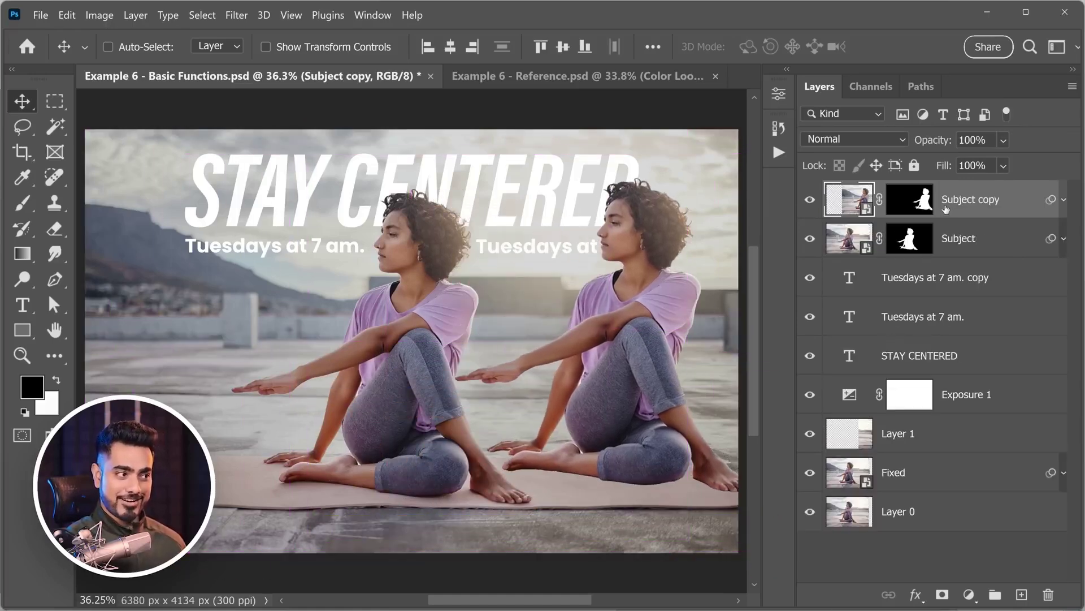
key("ctrl+z")
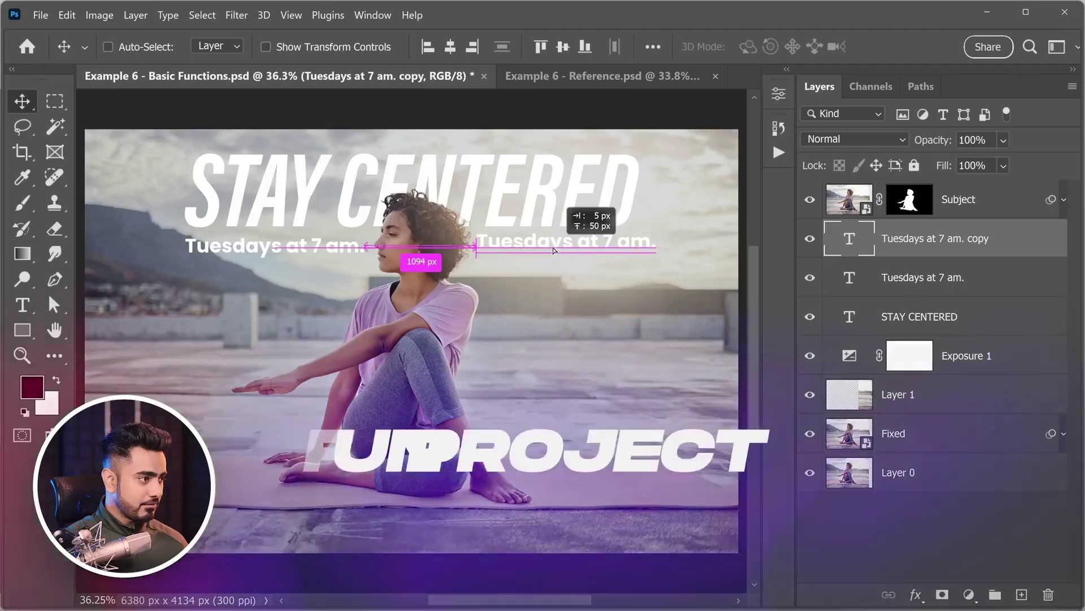
Replace the duplicated text with "Join us Live." and align it with the right end of the STAY CENTERED heading
left_click_drag(554, 251, 542, 252)
double_click(859, 249)
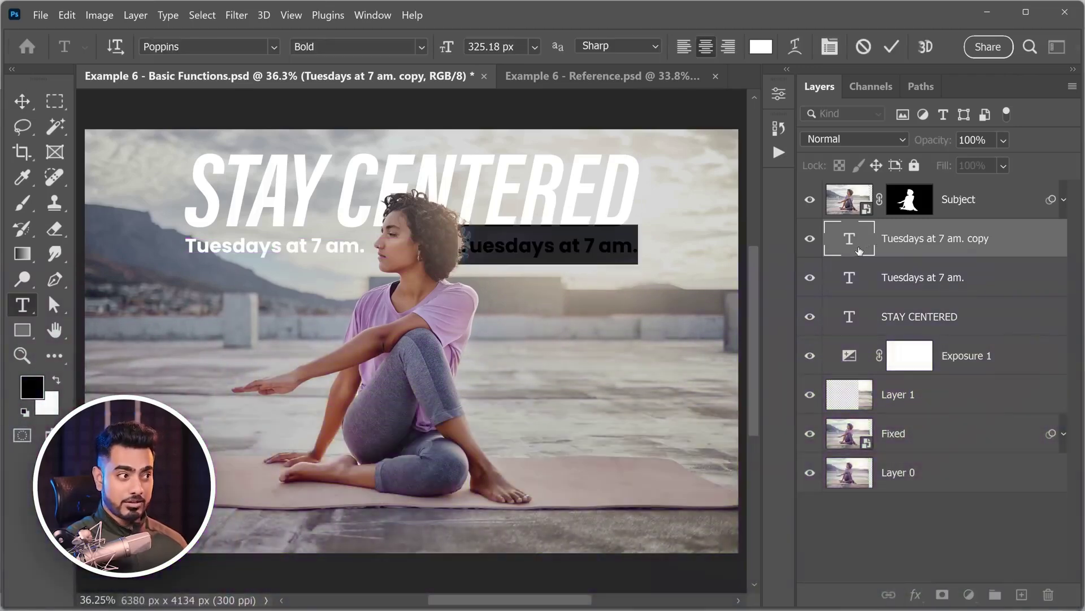
type("Join")
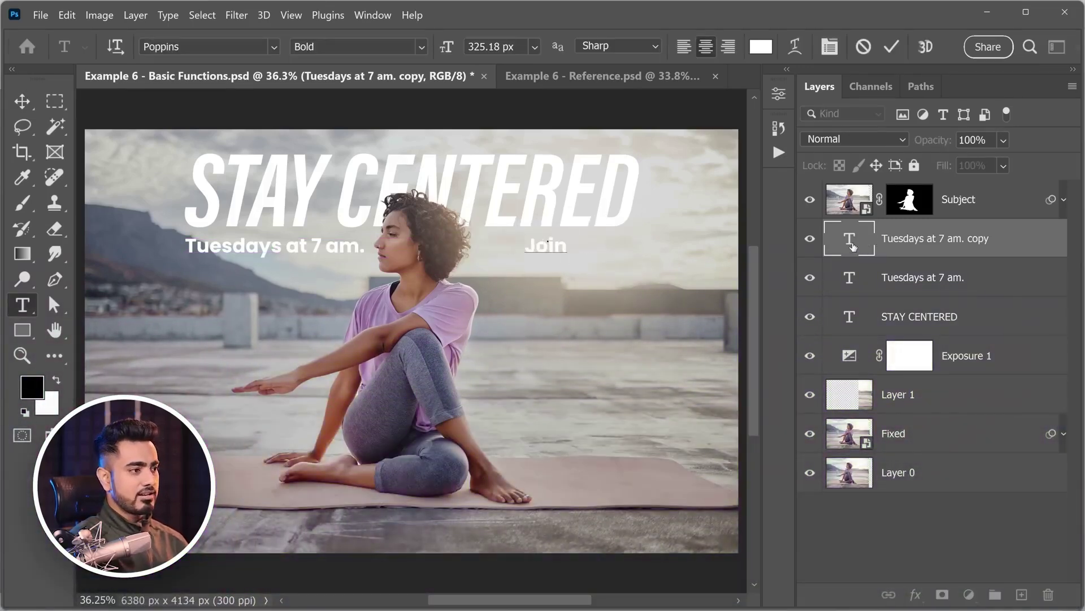
type(" us Love.")
key("BackSpace")
key("BackSpace")
key("BackSpace")
key("BackSpace")
type("ive.")
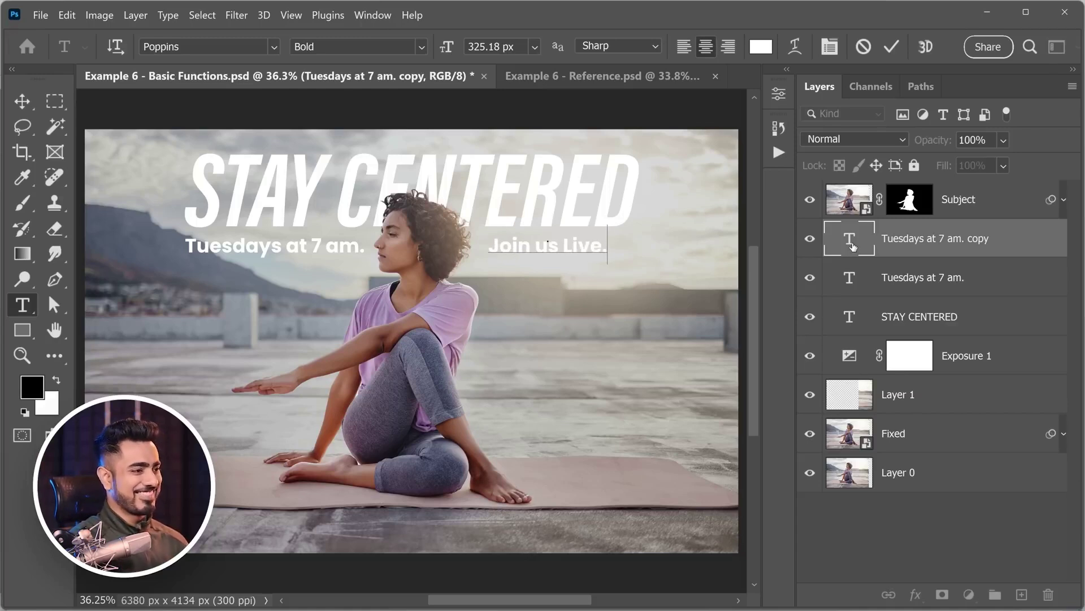
left_click(22, 101)
left_click_drag(546, 254, 575, 255)
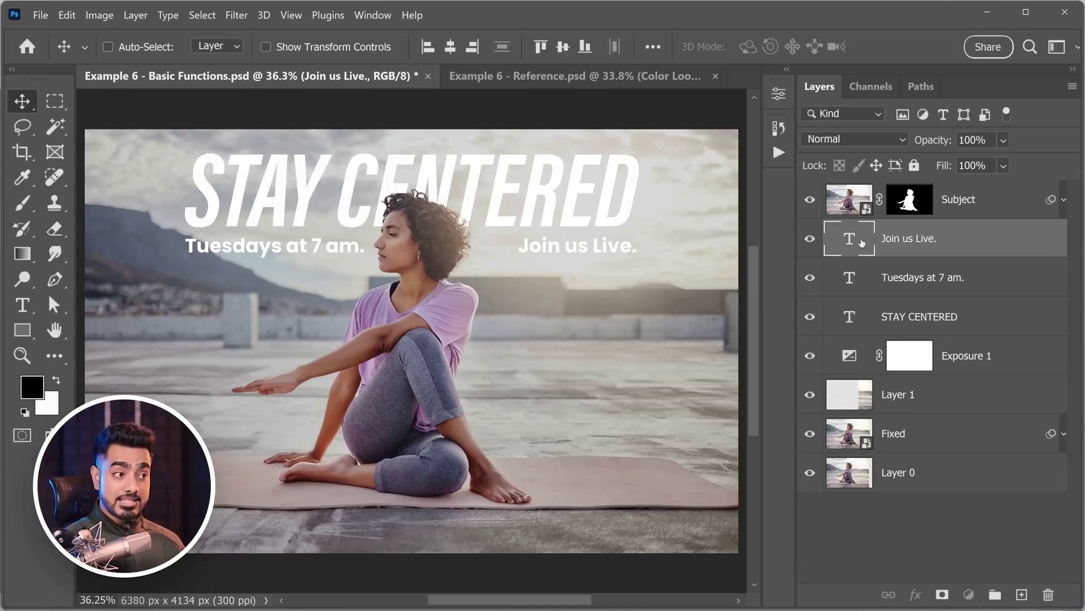
Change the "Join us Live." text color to the light red ff4d4d
double_click(849, 238)
left_click(759, 46)
mouse_move(436, 167)
left_mouse_down()
mouse_move(414, 113)
mouse_move(469, 113)
left_mouse_up()
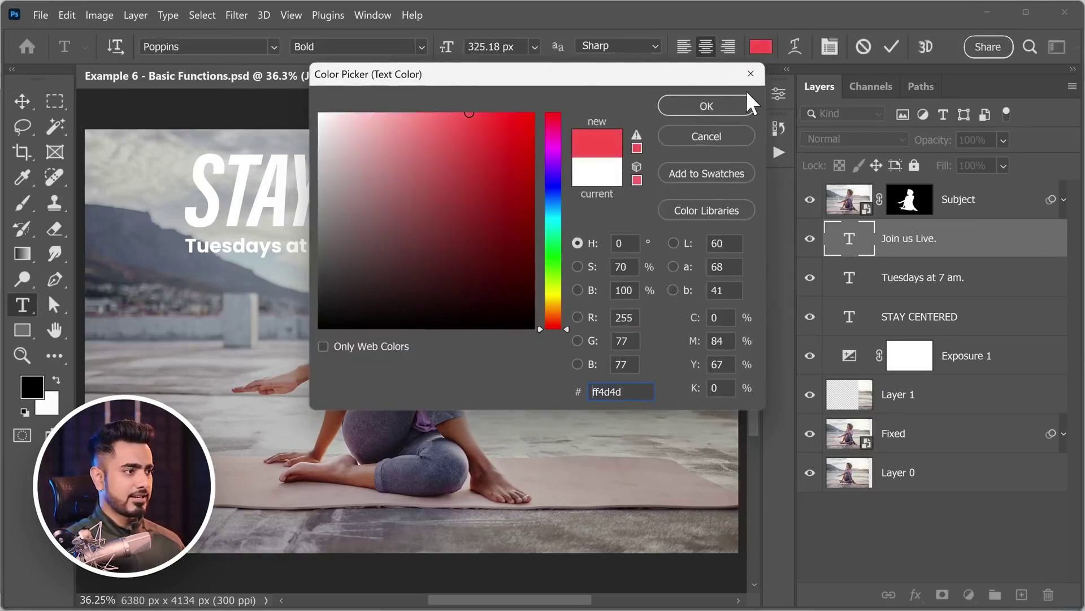
left_click(701, 105)
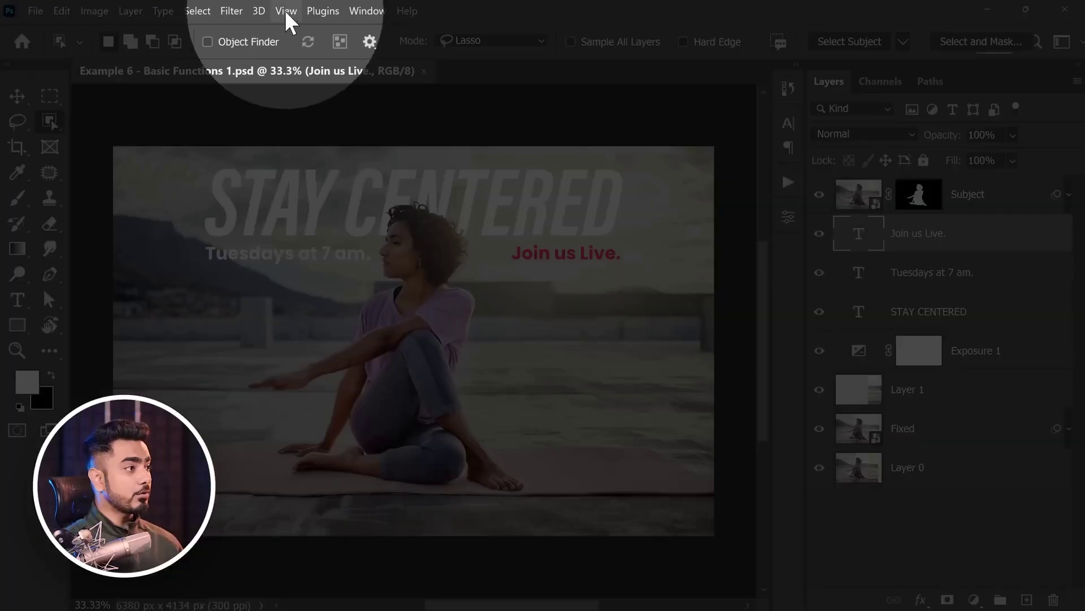
Check the Snap To options and shift the "Join us Live." text about 105 px left, level with the other line, to test snapping
left_click(286, 10)
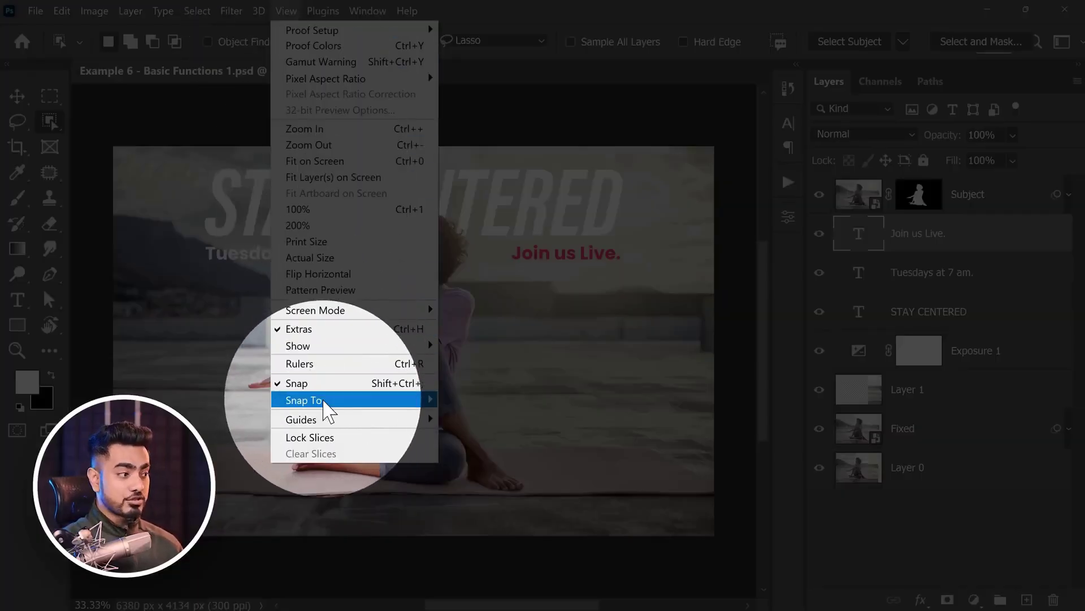
mouse_move(326, 403)
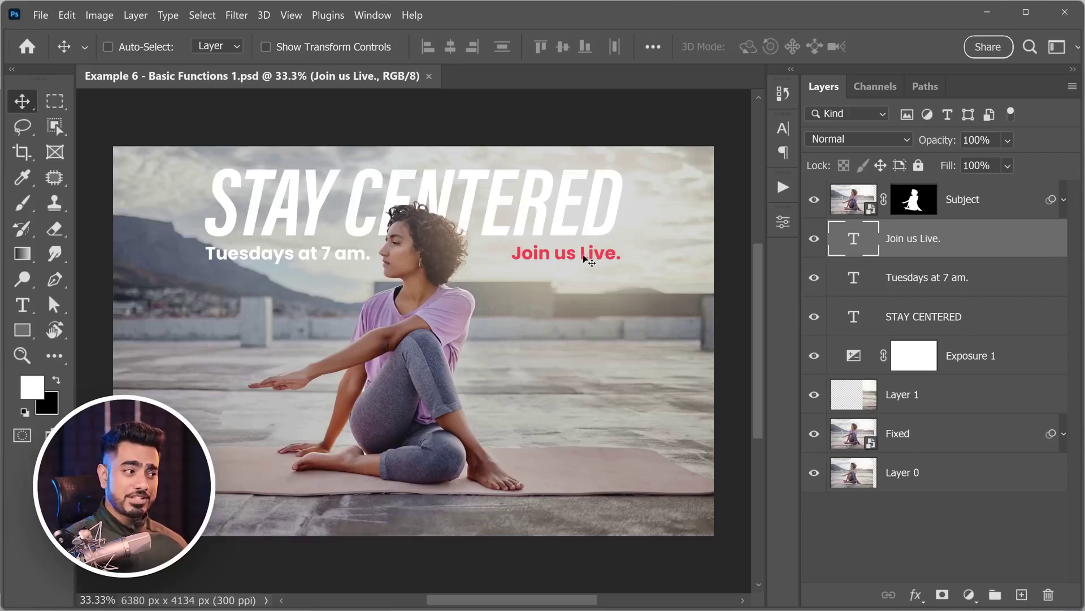
mouse_move(583, 256)
left_mouse_down()
mouse_move(571, 243)
mouse_move(564, 257)
mouse_move(581, 260)
mouse_move(564, 259)
mouse_move(580, 259)
left_mouse_up()
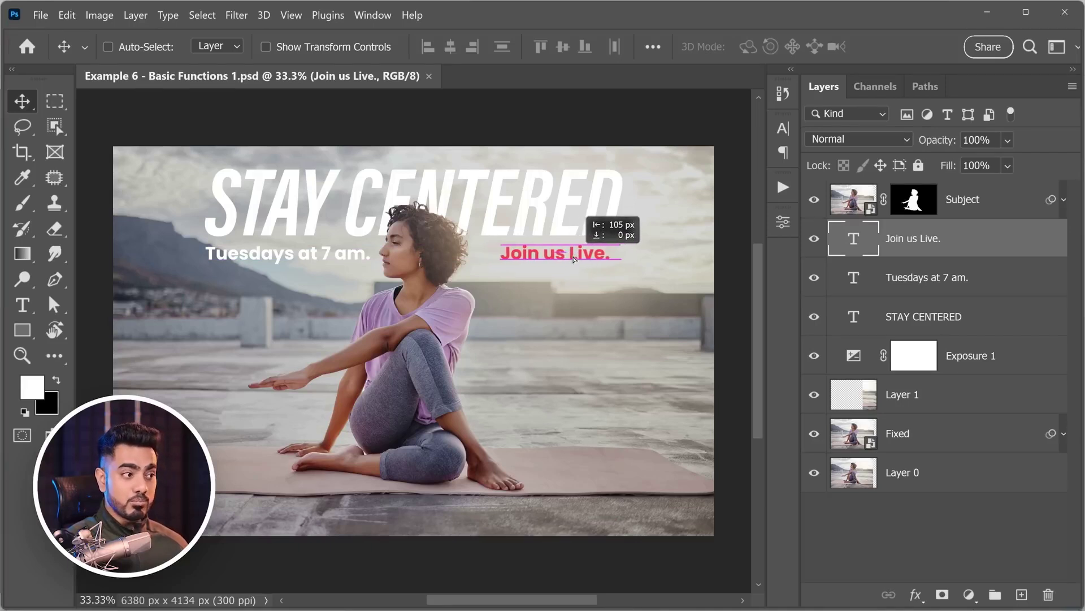